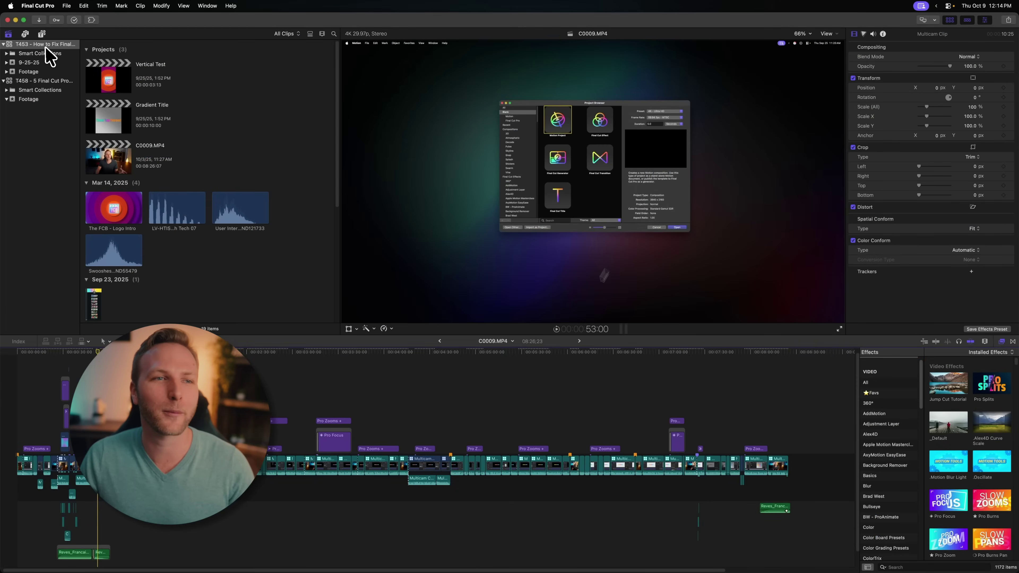
Step: Select the T453 gradient-titles library to display its Library Properties in the inspector
{"action": "left_click", "coordinate": [46, 46]}
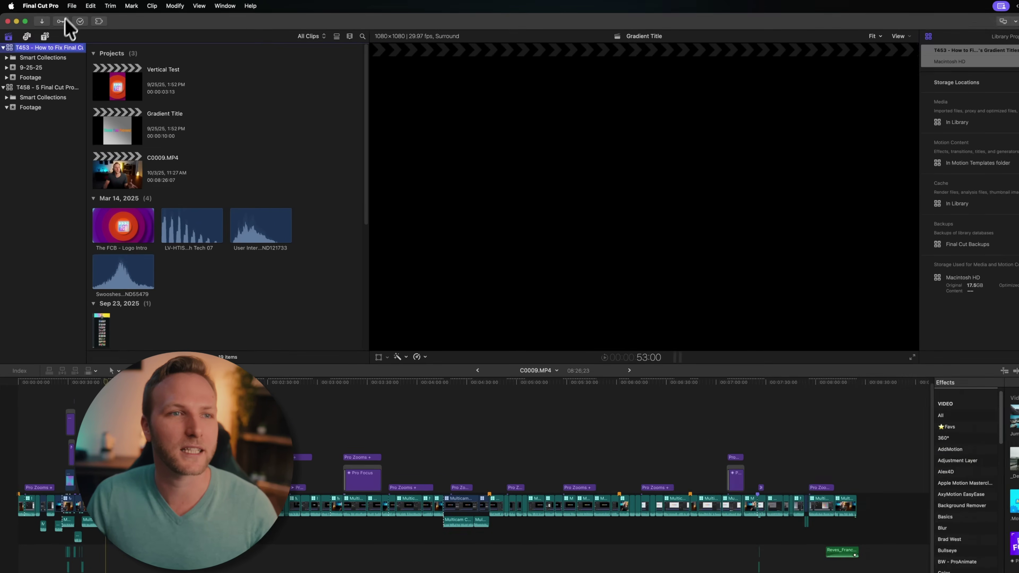
Step: Start Delete Generated Library Files for the library with Delete Render Files checked
{"action": "left_click", "coordinate": [66, 5]}
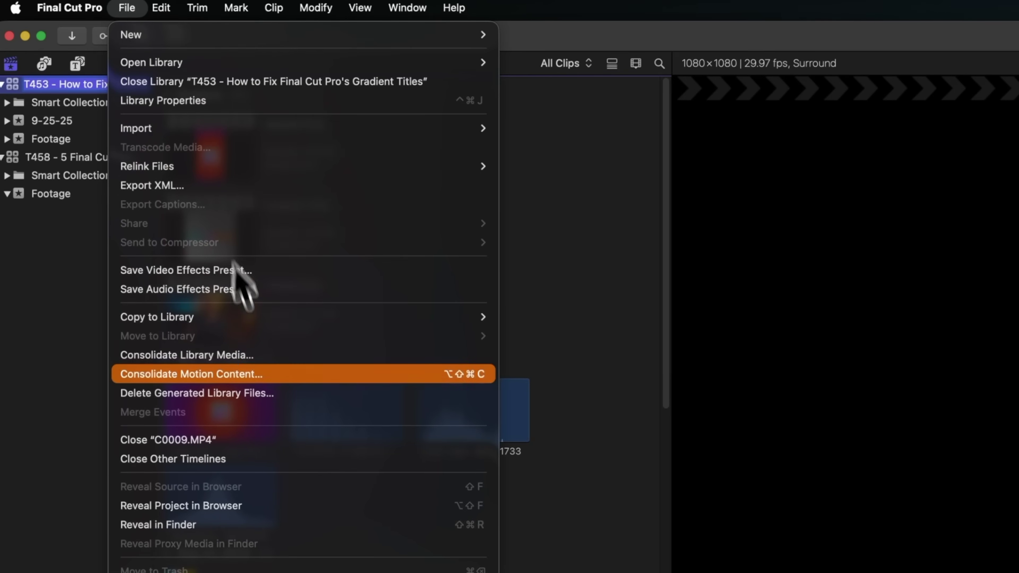
{"action": "left_click", "coordinate": [273, 393]}
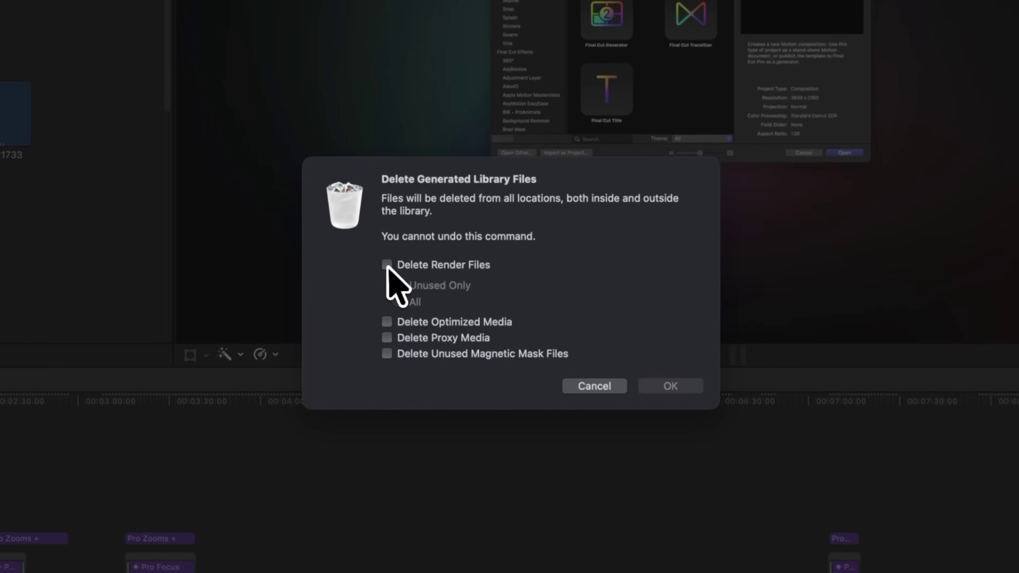
{"action": "left_click", "coordinate": [386, 265]}
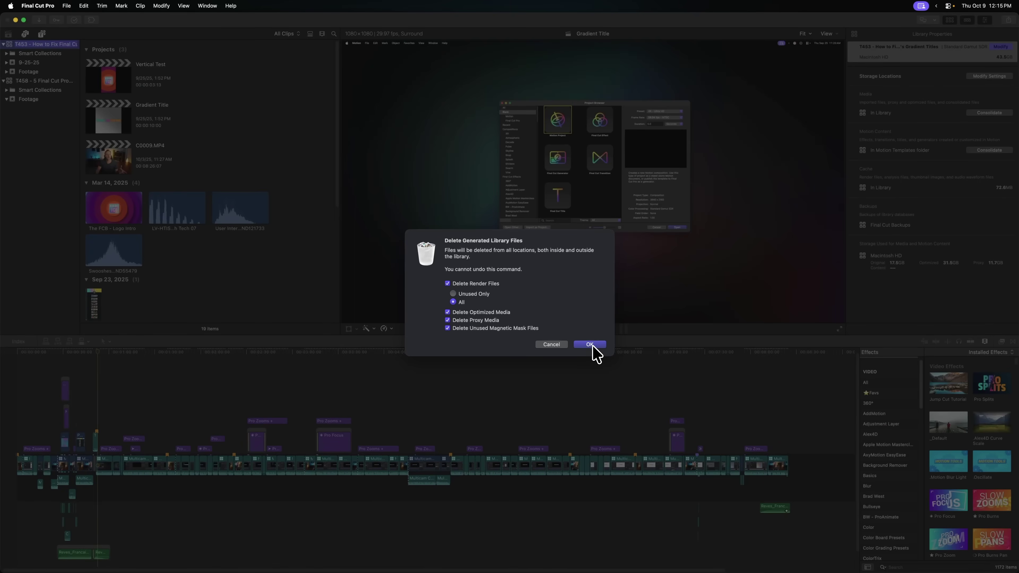
Step: Confirm the render-file deletion, leaving the T453 library at 79.4 MB
{"action": "left_click", "coordinate": [592, 347]}
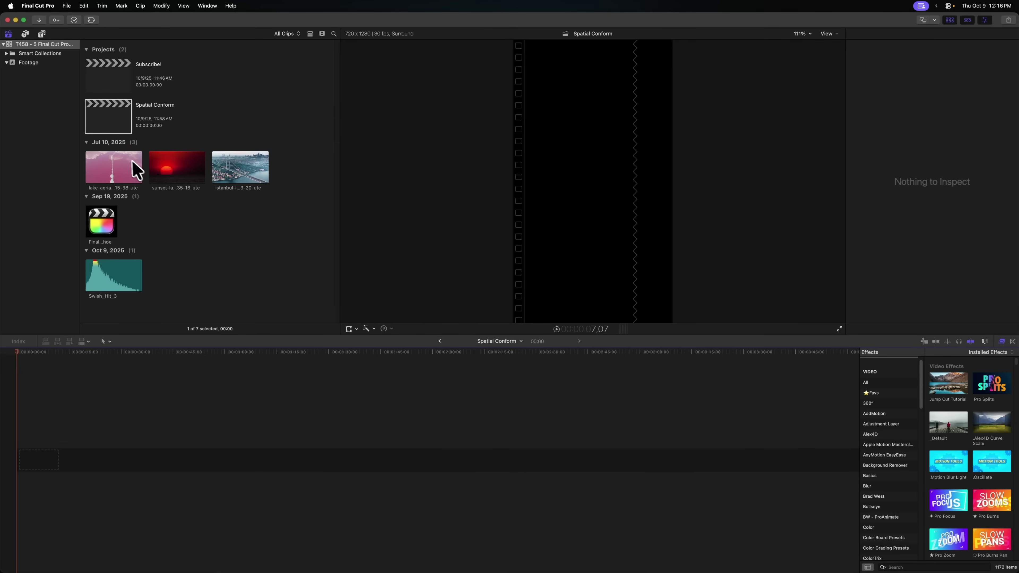
Step: Add the lake aerial clip to the vertical Spatial Conform project and try its Scale (All) slider
{"action": "left_click_drag", "start_coordinate": [136, 169], "coordinate": [76, 482]}
{"action": "left_click_drag", "start_coordinate": [489, 239], "coordinate": [581, 114]}
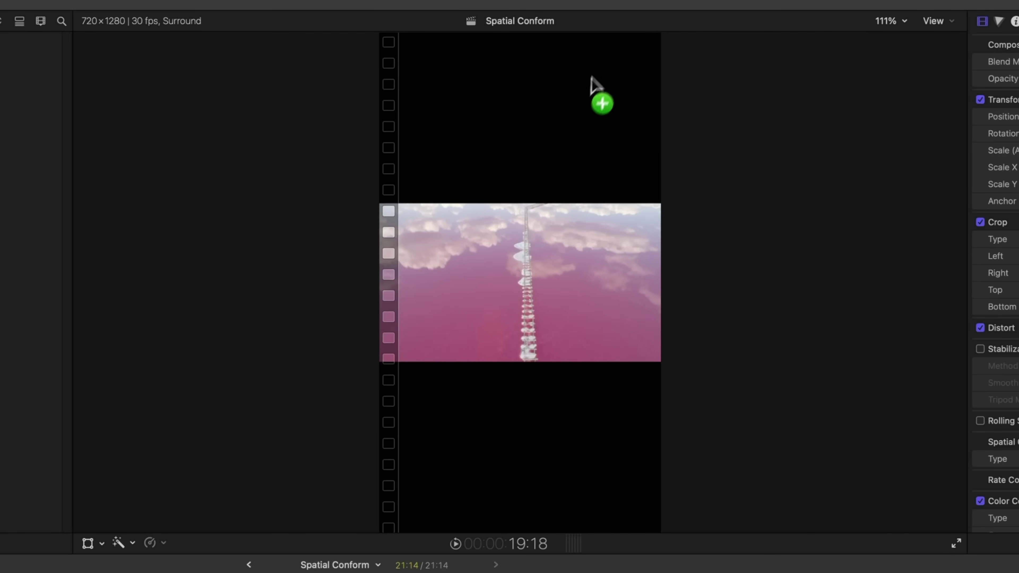
{"action": "left_click_drag", "start_coordinate": [634, 165], "coordinate": [634, 242]}
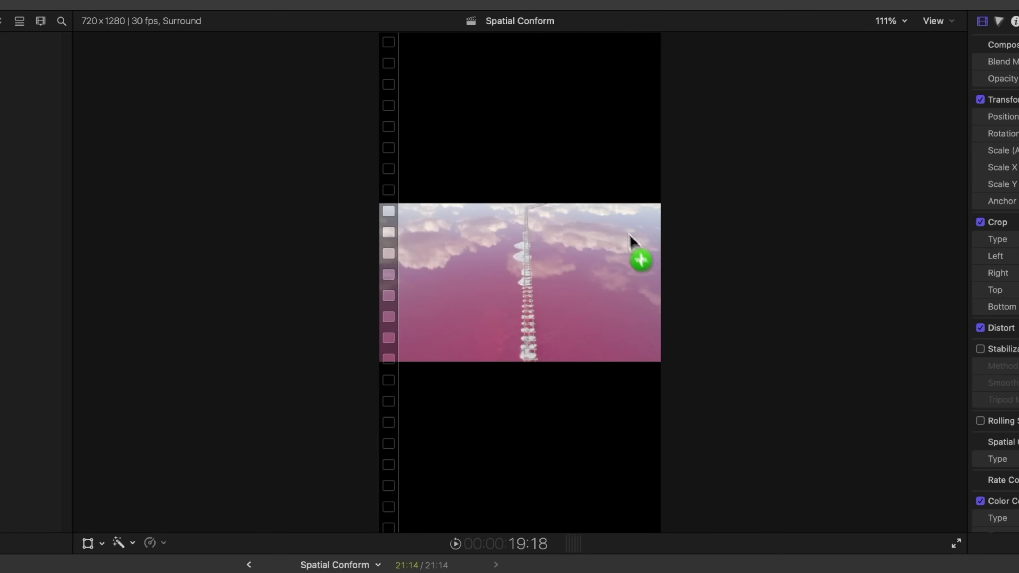
{"action": "left_click_drag", "start_coordinate": [557, 359], "coordinate": [650, 292]}
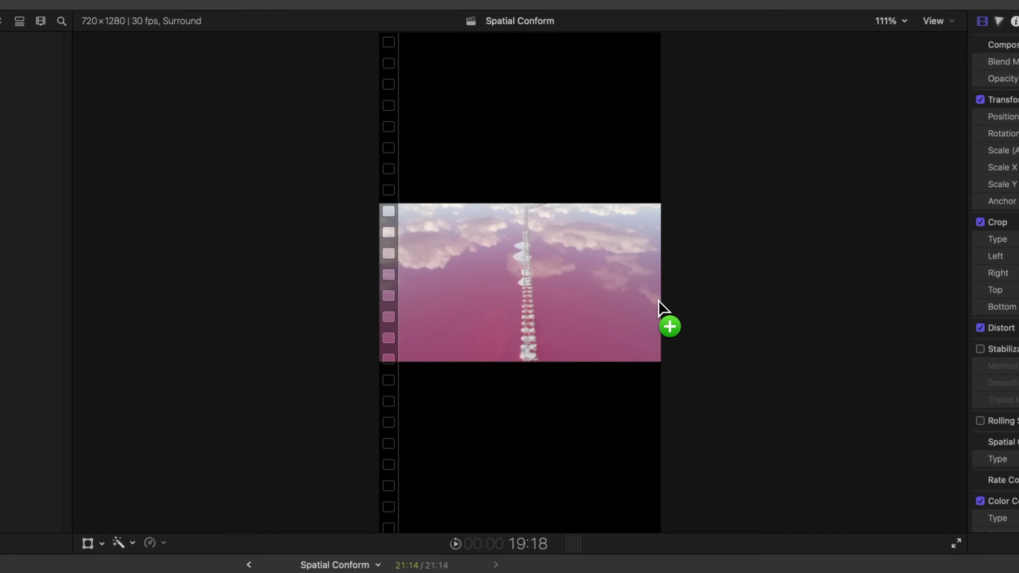
{"action": "left_click_drag", "start_coordinate": [660, 306], "coordinate": [1018, 205]}
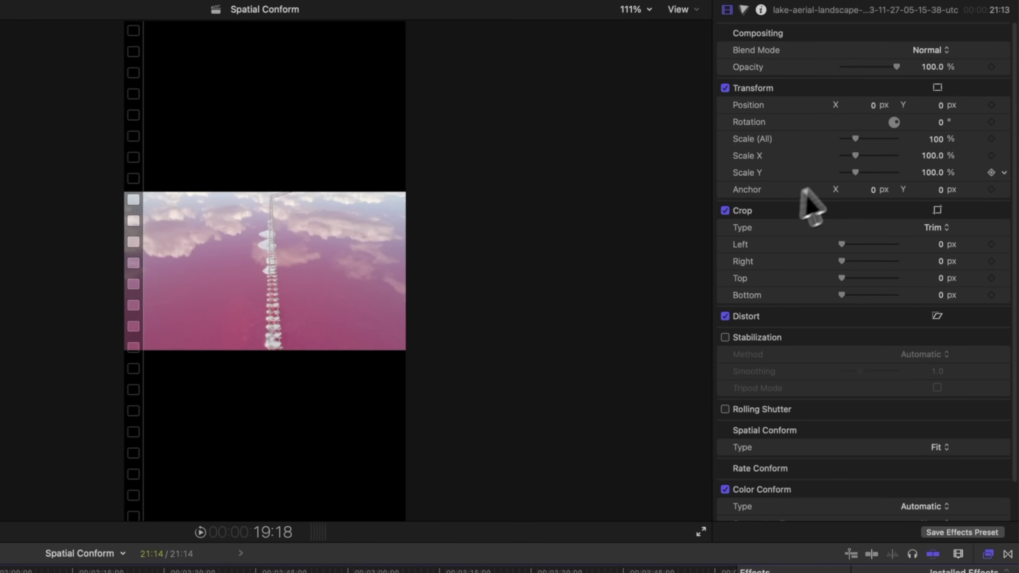
{"action": "left_click_drag", "start_coordinate": [855, 139], "coordinate": [888, 153]}
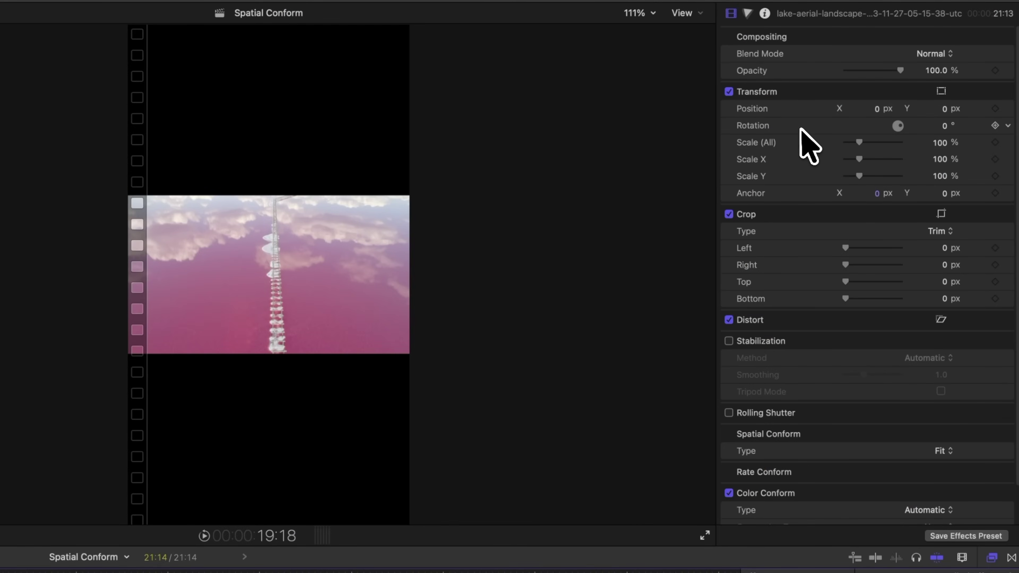
Step: Change the lake clip's Spatial Conform Type from Fit to Fill and test the Scale sliders
{"action": "scroll", "coordinate": [800, 129], "scroll_direction": "down", "scroll_amount": 2}
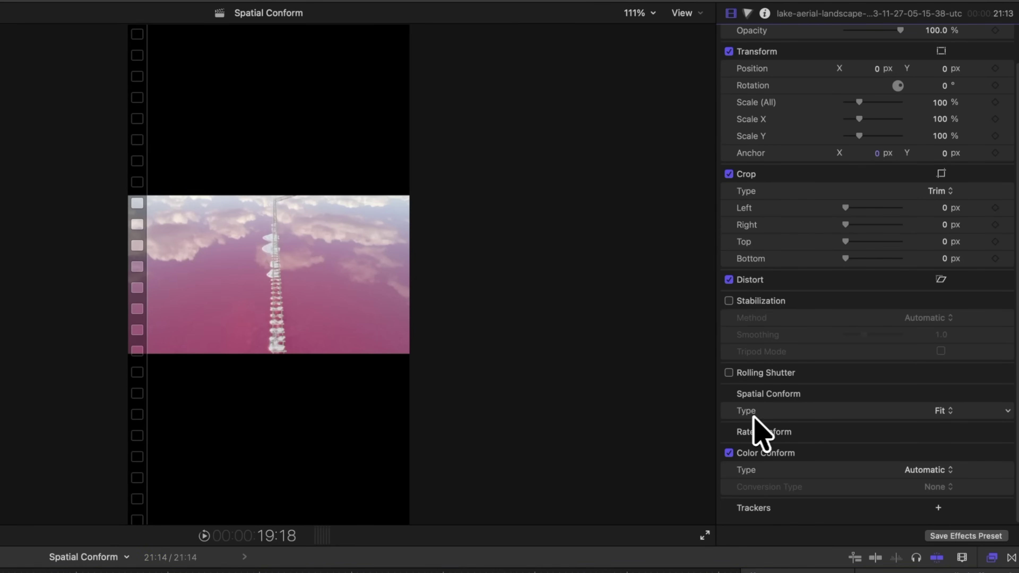
{"action": "left_click", "coordinate": [947, 411]}
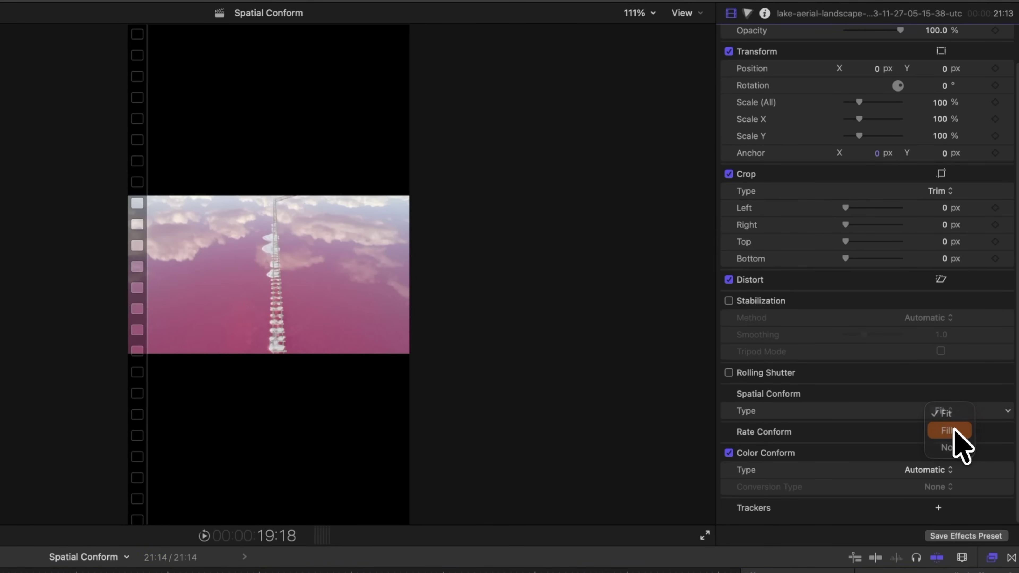
{"action": "left_click", "coordinate": [948, 431]}
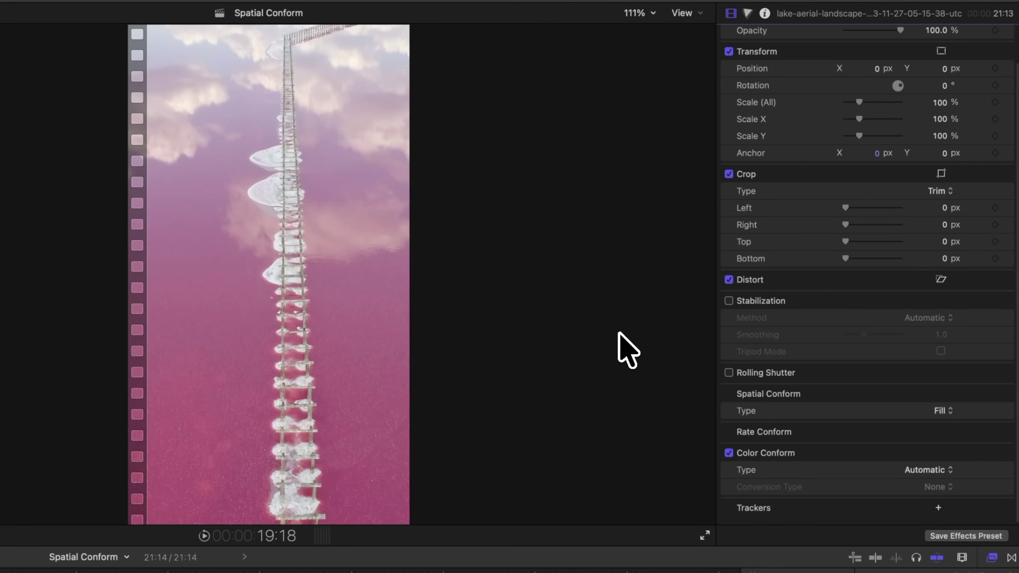
{"action": "scroll", "coordinate": [875, 266], "scroll_direction": "up", "scroll_amount": 2}
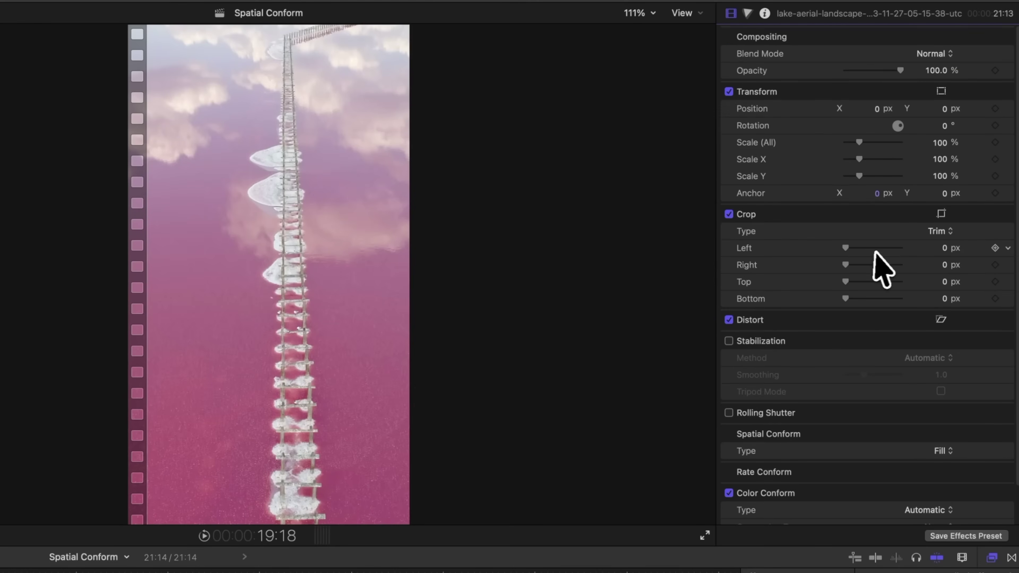
{"action": "left_click_drag", "start_coordinate": [876, 164], "coordinate": [903, 163]}
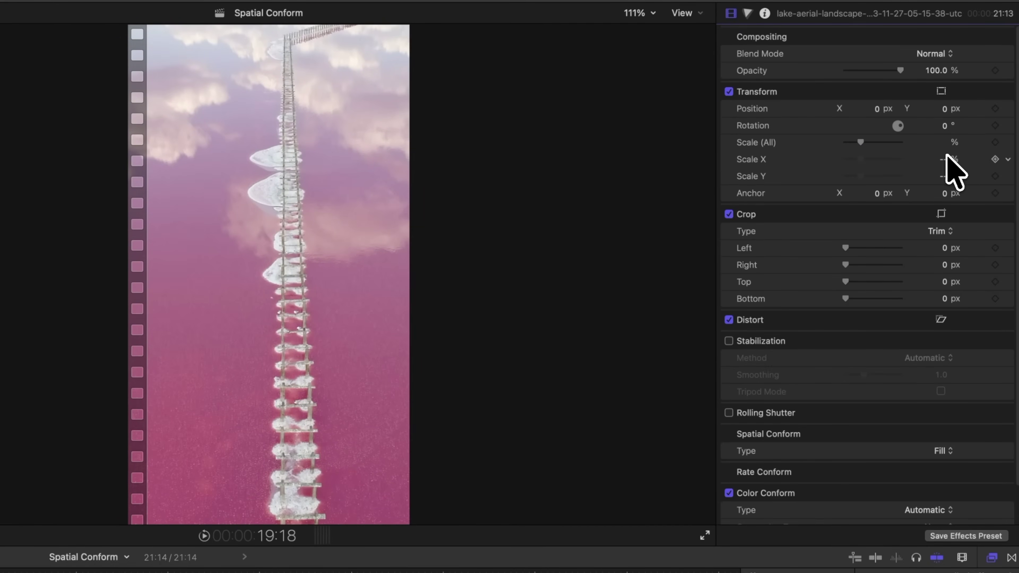
{"action": "left_click_drag", "start_coordinate": [857, 160], "coordinate": [875, 164]}
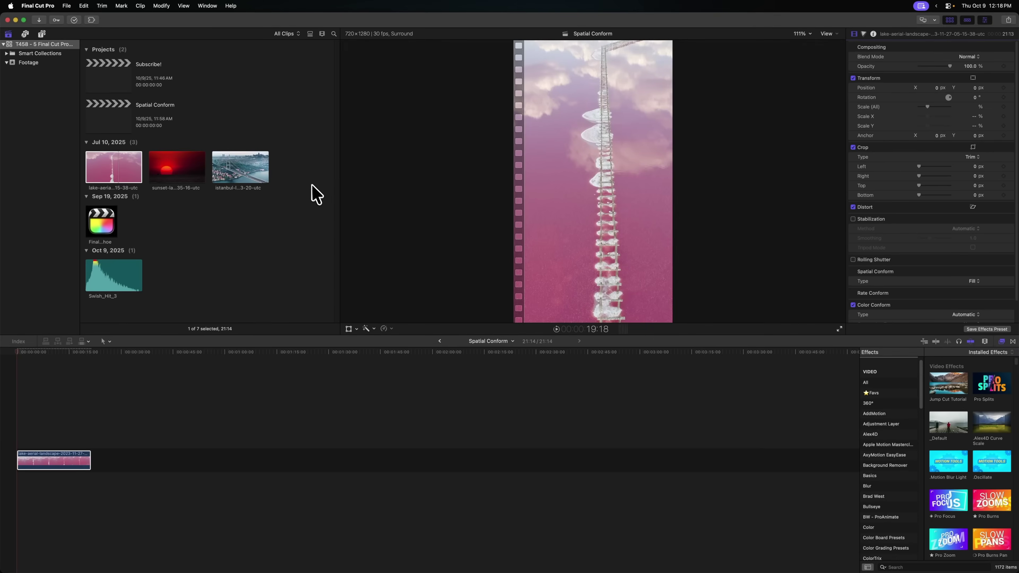
Step: Select the three Jul 10 clips, then add the istanbul and sunset clips after the lake clip
{"action": "left_click_drag", "start_coordinate": [489, 242], "coordinate": [224, 229]}
{"action": "left_click_drag", "start_coordinate": [145, 175], "coordinate": [117, 169]}
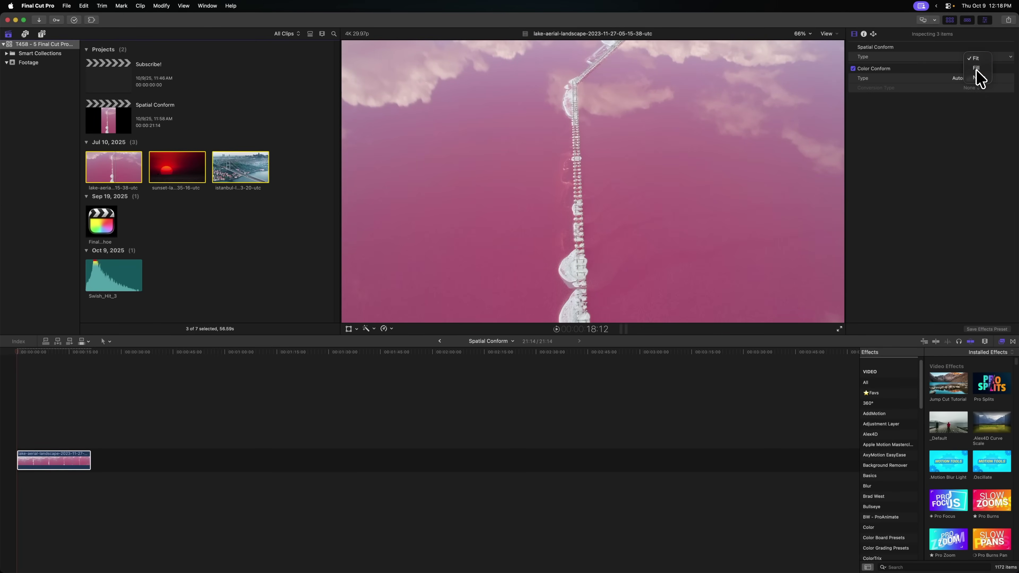
{"action": "left_click_drag", "start_coordinate": [250, 170], "coordinate": [117, 460]}
{"action": "left_click", "coordinate": [177, 177]}
{"action": "left_click_drag", "start_coordinate": [195, 346], "coordinate": [194, 461]}
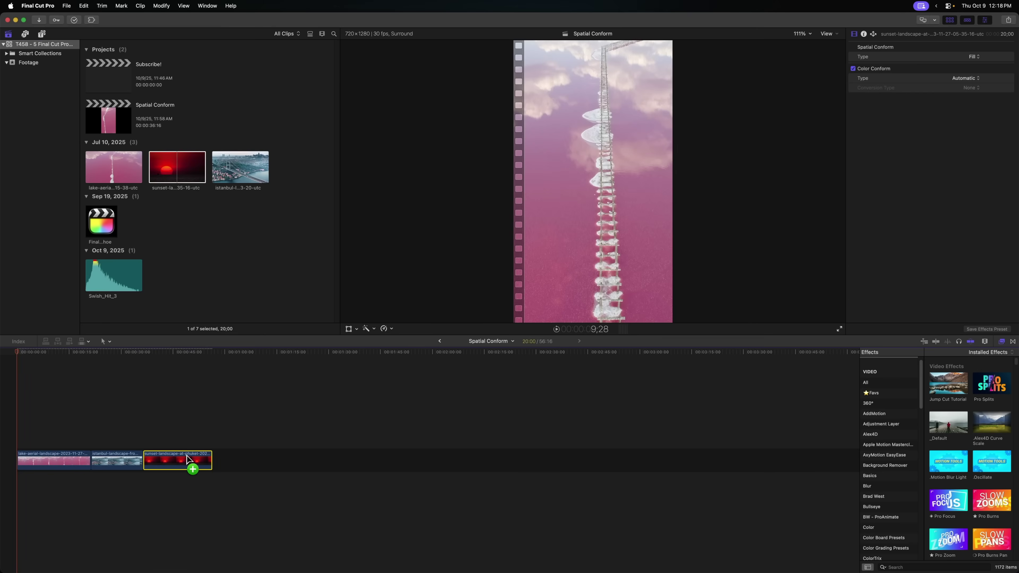
{"action": "mouse_move", "coordinate": [161, 353]}
{"action": "left_mouse_down"}
{"action": "mouse_move", "coordinate": [125, 352]}
{"action": "mouse_move", "coordinate": [156, 354]}
{"action": "left_mouse_up"}
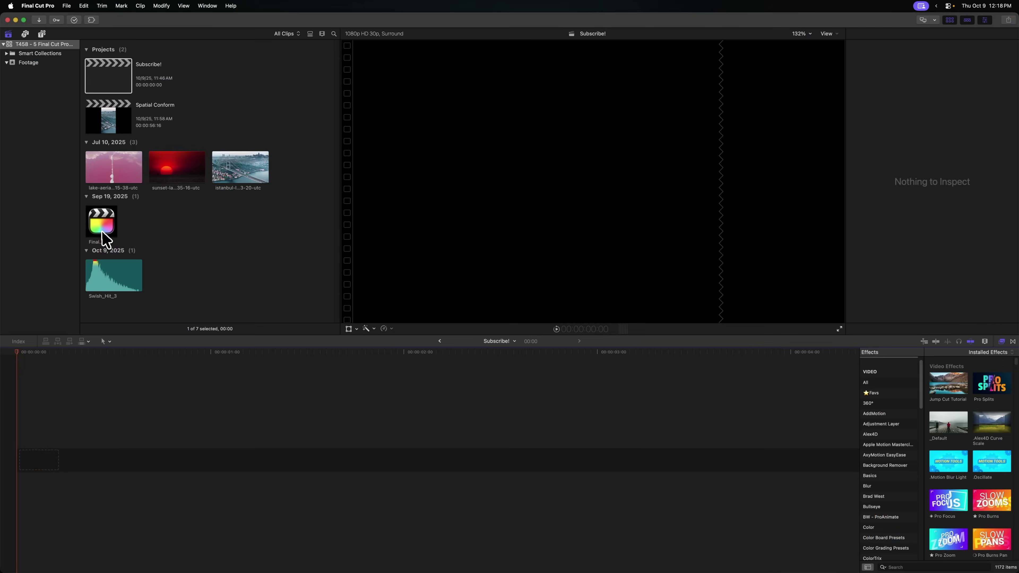
Step: Add the Final Cut Pro Logo Tahoe clip to the Subscribe! project and scale it to 48%
{"action": "left_click", "coordinate": [111, 233]}
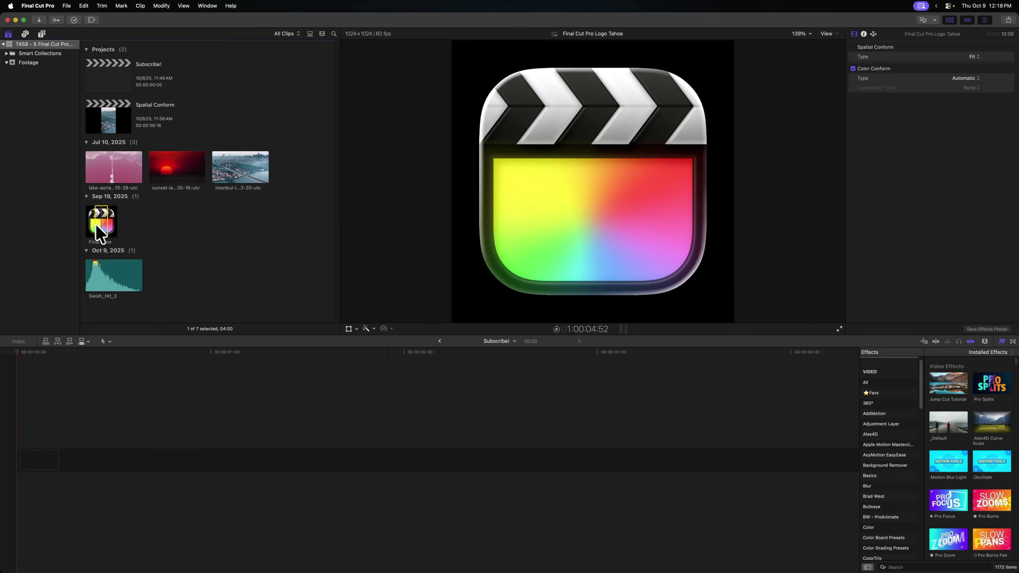
{"action": "left_click_drag", "start_coordinate": [88, 395], "coordinate": [80, 449]}
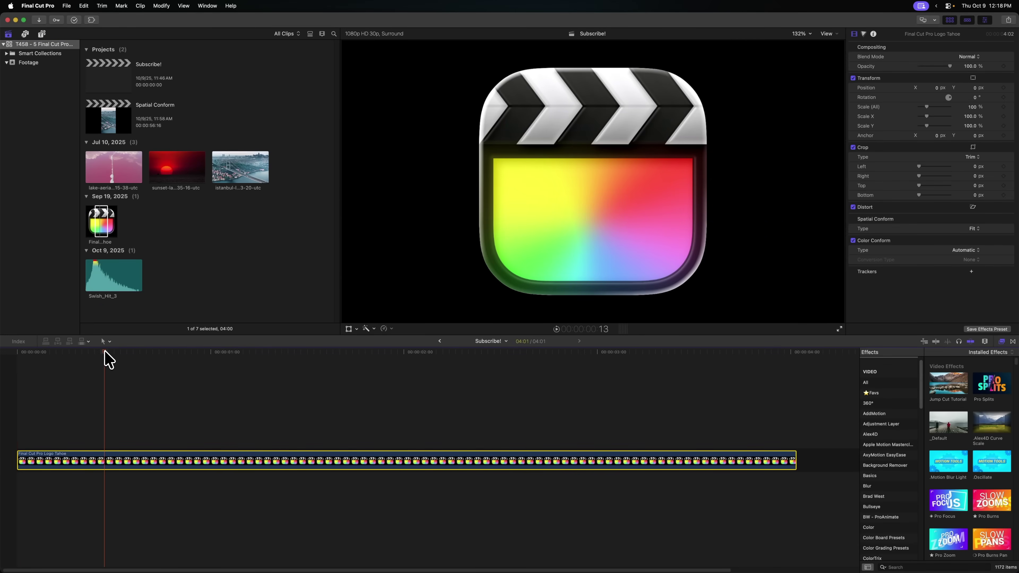
{"action": "left_click_drag", "start_coordinate": [926, 106], "coordinate": [923, 107]}
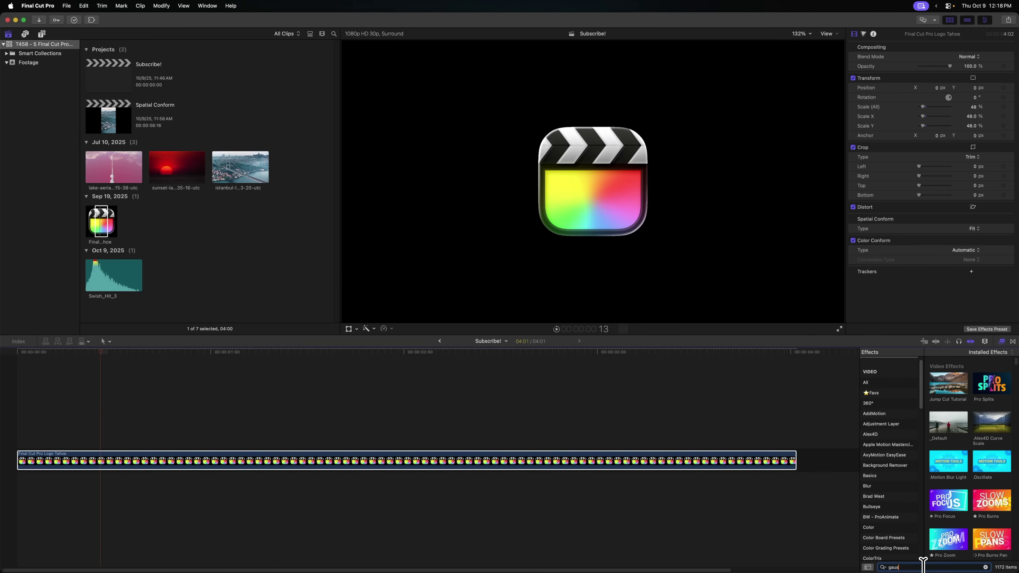
Step: Try a strong Gaussian Blur + on the logo, then resize it on screen back to 48%
{"action": "type", "text": "s"}
{"action": "left_click_drag", "start_coordinate": [991, 422], "coordinate": [618, 463]}
{"action": "left_click_drag", "start_coordinate": [924, 67], "coordinate": [969, 65]}
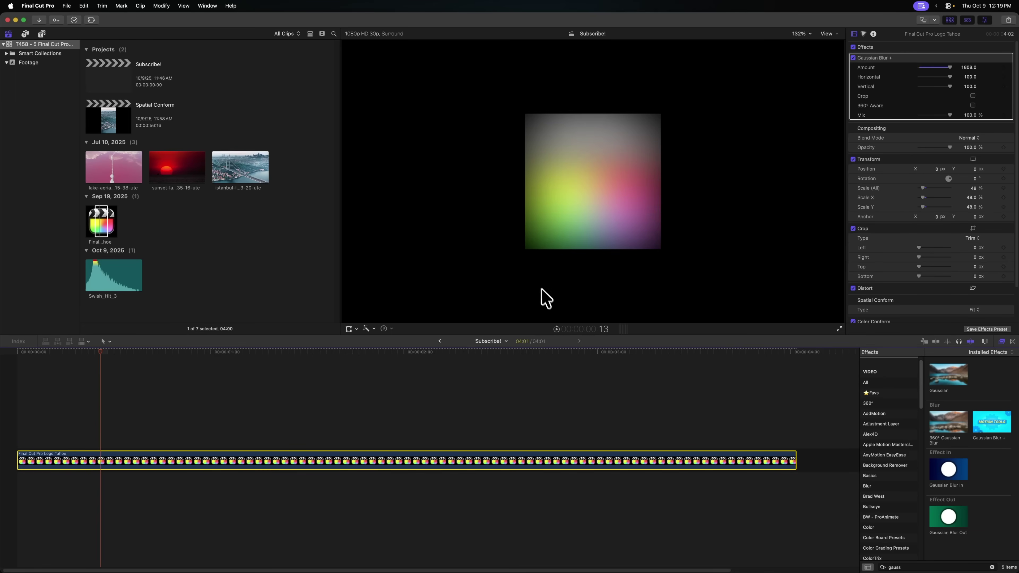
{"action": "left_click", "coordinate": [349, 328]}
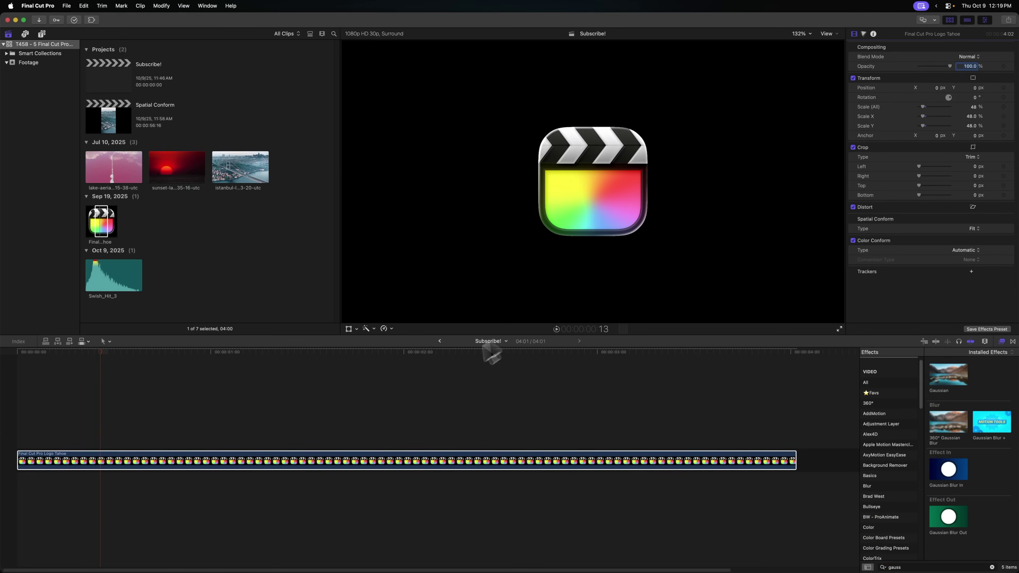
{"action": "left_click_drag", "start_coordinate": [924, 106], "coordinate": [923, 106]}
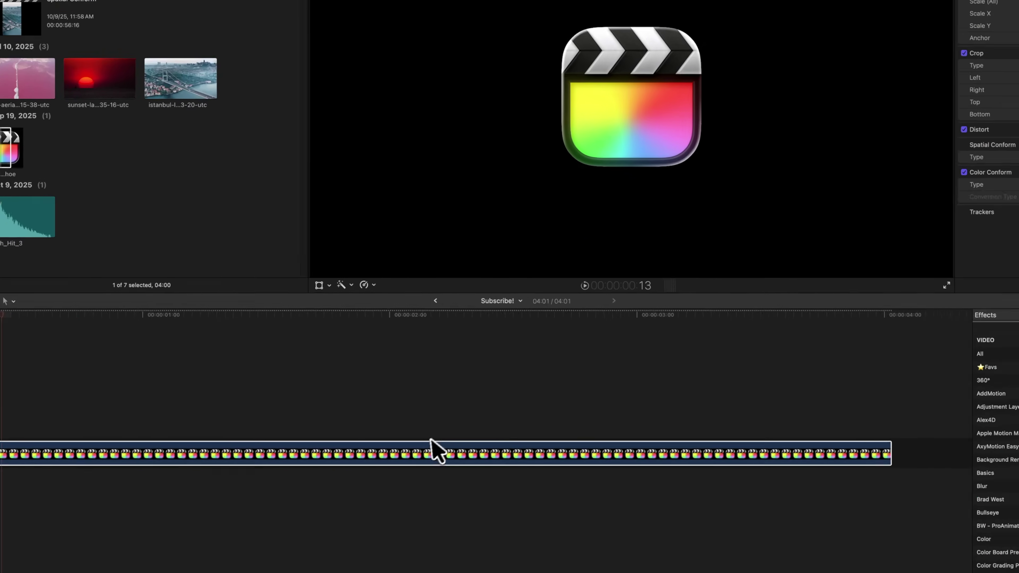
Step: Nest the logo into a compound clip named 'Subscribe! Clip' and apply a heavy Gaussian Blur +
{"action": "right_click", "coordinate": [434, 458]}
{"action": "left_click", "coordinate": [487, 405]}
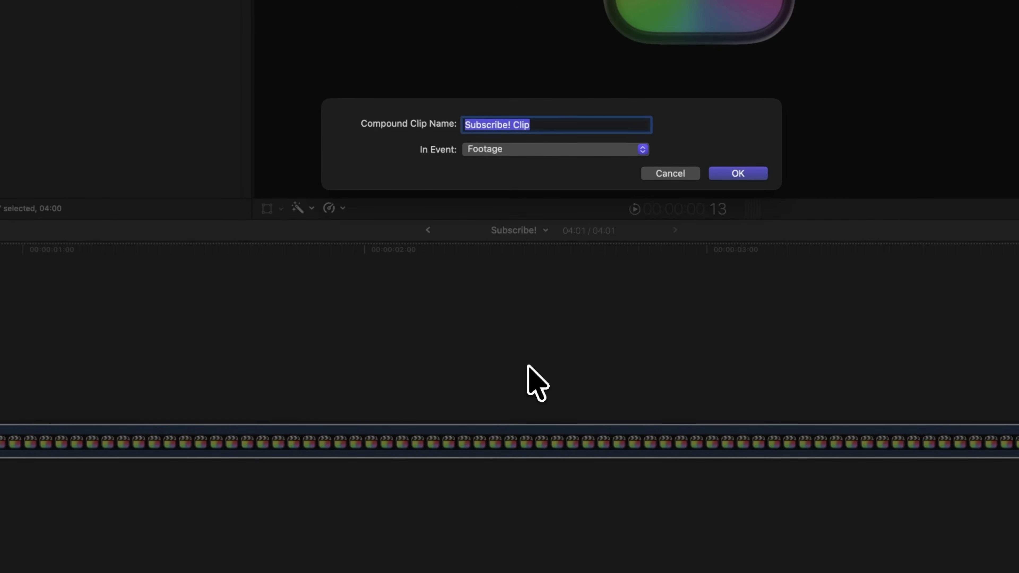
{"action": "key", "text": "Return"}
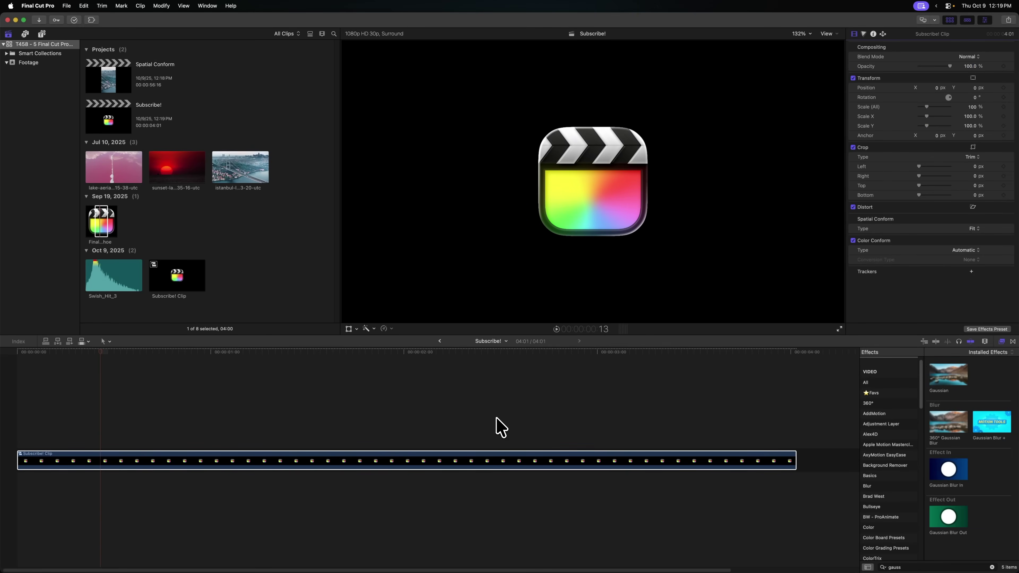
{"action": "left_click_drag", "start_coordinate": [996, 433], "coordinate": [403, 461]}
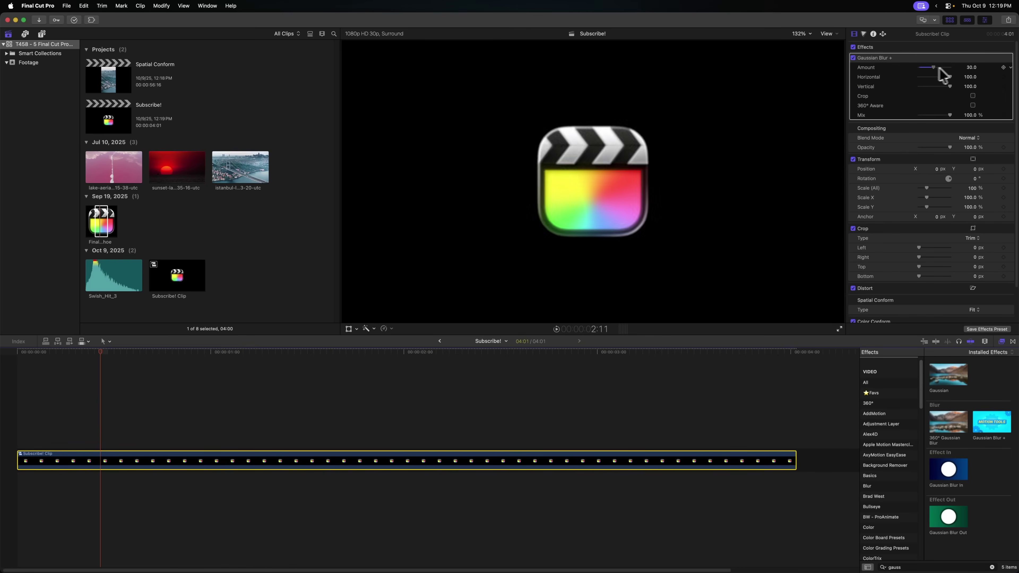
{"action": "left_click_drag", "start_coordinate": [970, 67], "coordinate": [970, 66]}
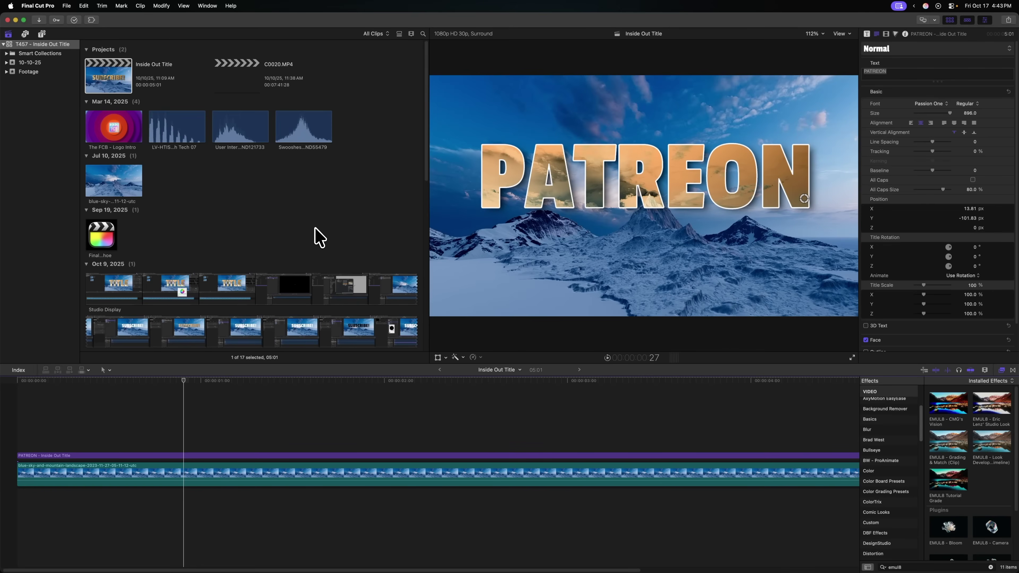
Step: Restore the 11:22 AM October 10 Inside Out Title backup as a new library and select it
{"action": "left_click", "coordinate": [67, 6]}
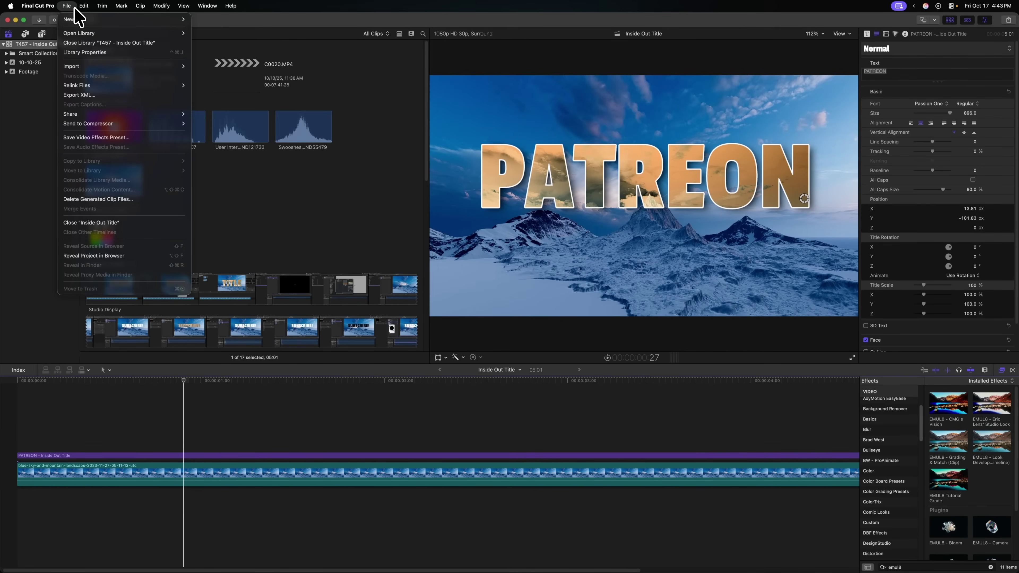
{"action": "mouse_move", "coordinate": [77, 30]}
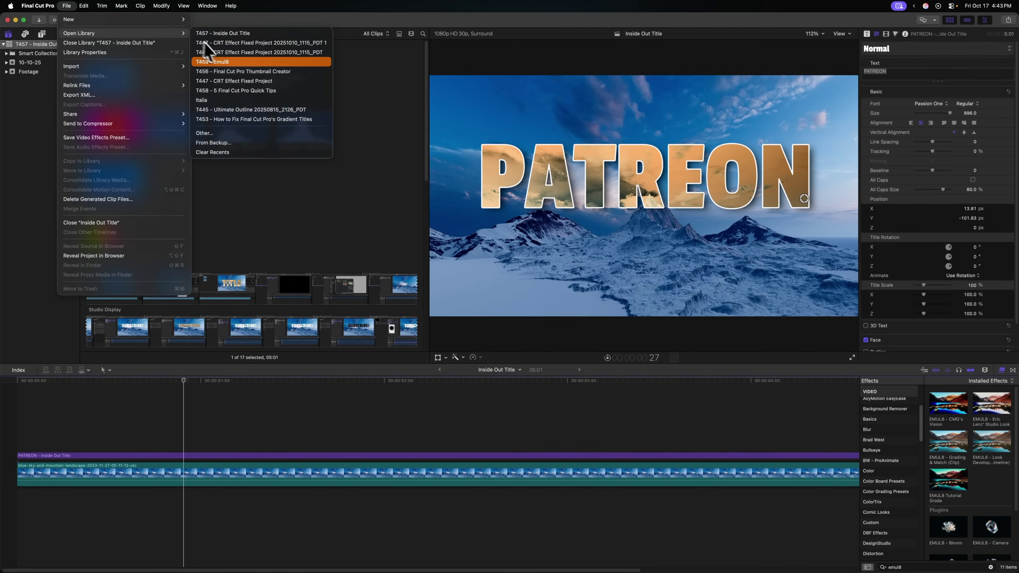
{"action": "left_click", "coordinate": [243, 144]}
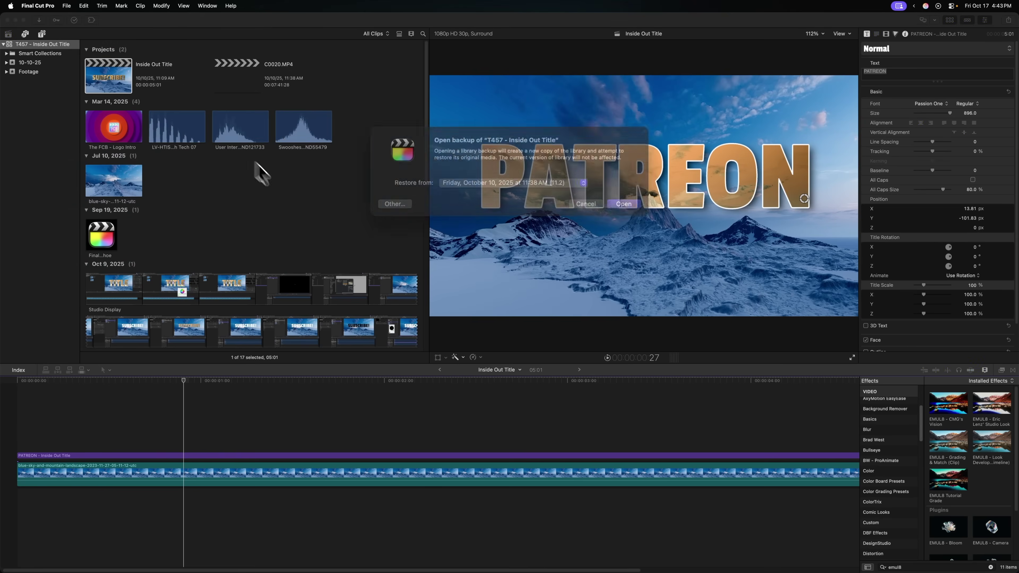
{"action": "left_click", "coordinate": [469, 183]}
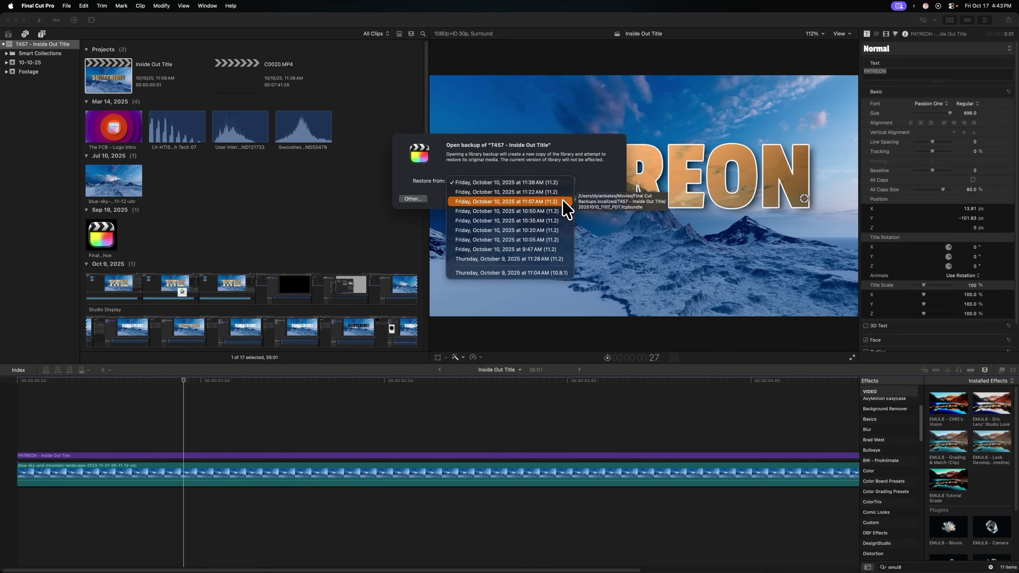
{"action": "left_click", "coordinate": [577, 169]}
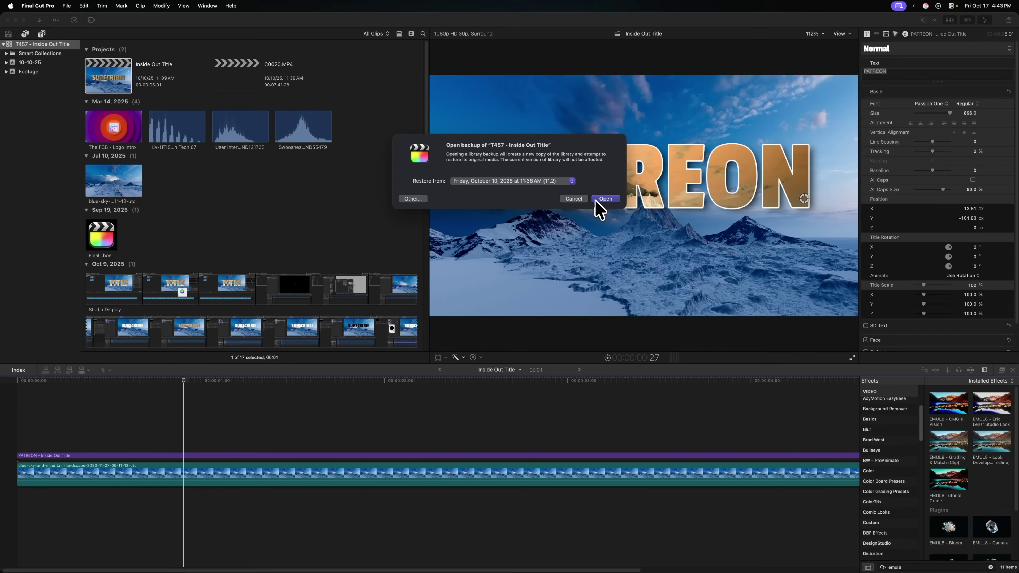
{"action": "left_click", "coordinate": [543, 182]}
{"action": "left_click", "coordinate": [545, 193]}
{"action": "left_click", "coordinate": [606, 199]}
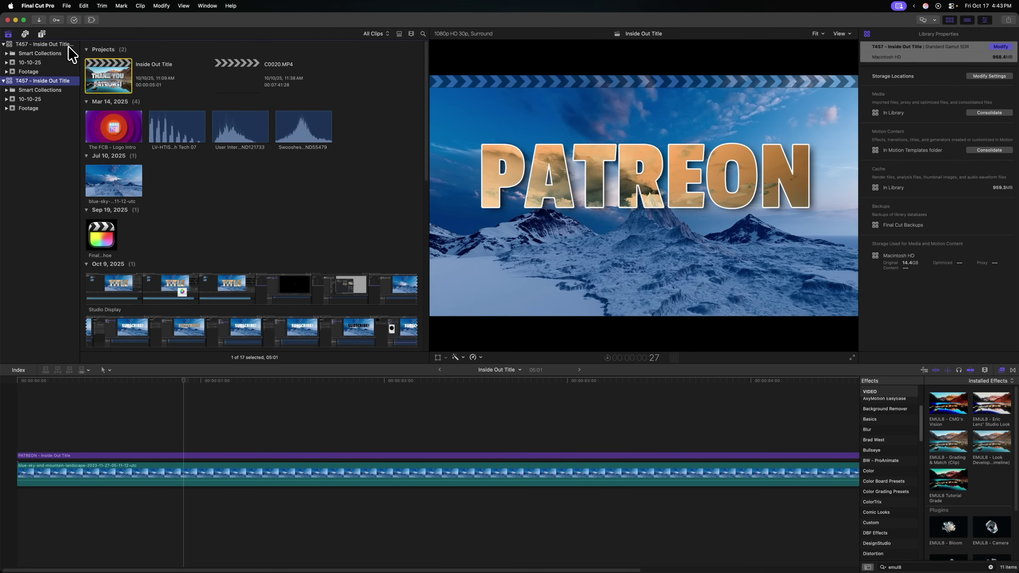
{"action": "left_click", "coordinate": [69, 46]}
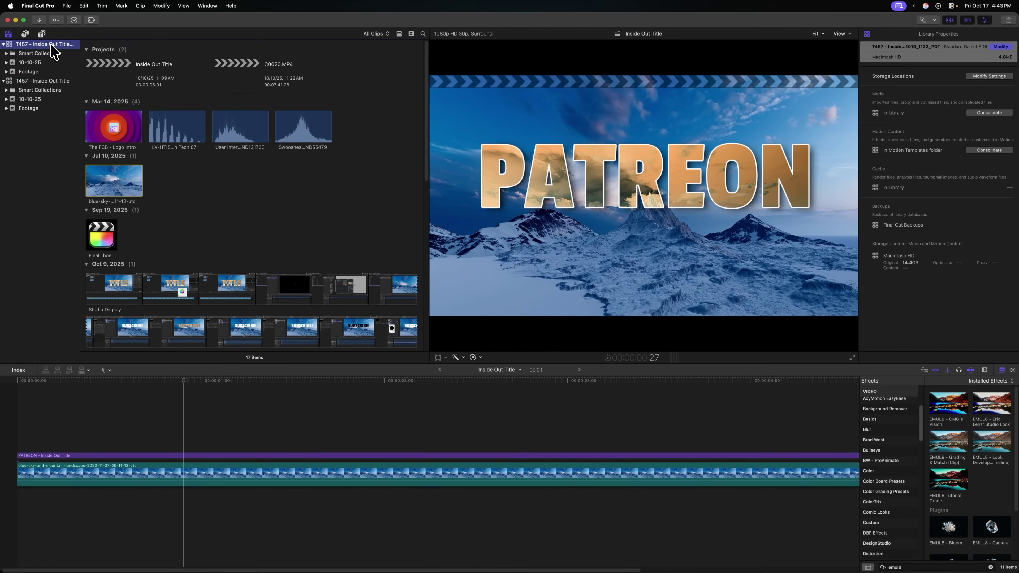
{"action": "left_click_drag", "start_coordinate": [79, 56], "coordinate": [142, 66]}
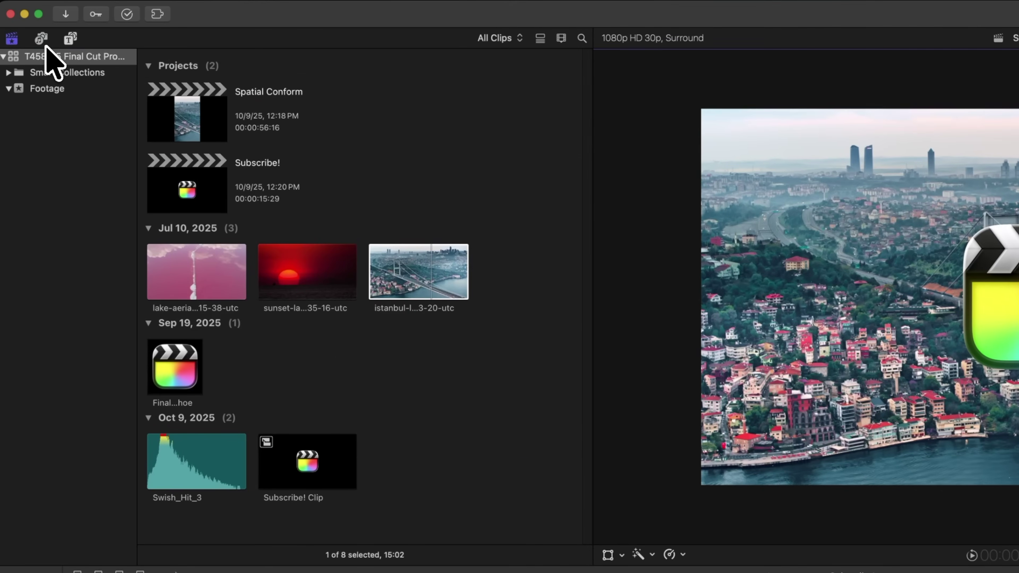
Step: Switch the browser to Photos and Audio to list sound effects like Bubbles and Whale Sounds
{"action": "left_click", "coordinate": [44, 43]}
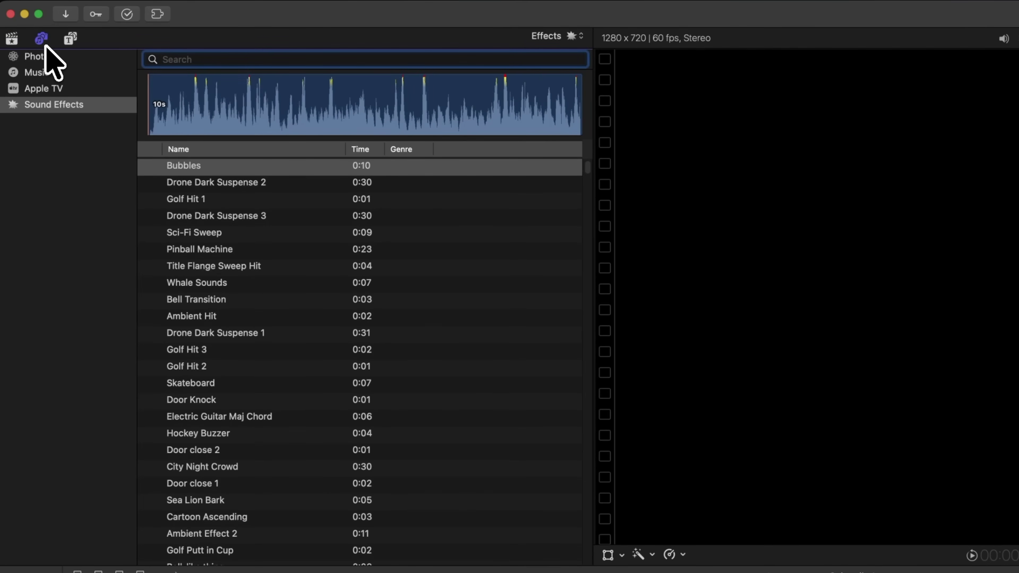
{"action": "left_click", "coordinate": [82, 105]}
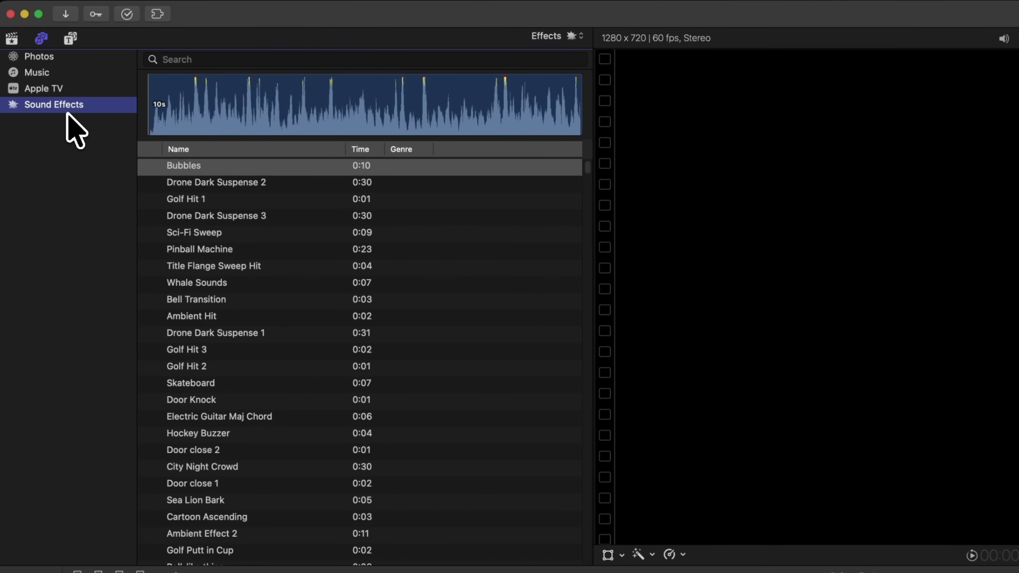
{"action": "scroll", "coordinate": [364, 227], "scroll_direction": "down", "scroll_amount": 15}
{"action": "scroll", "coordinate": [568, 223], "scroll_direction": "down", "scroll_amount": 20}
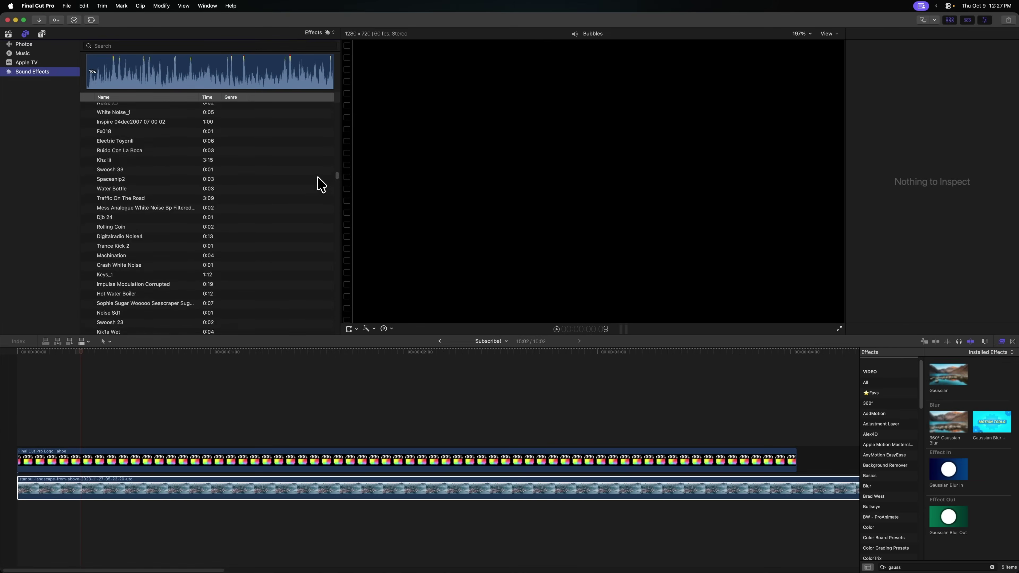
{"action": "scroll", "coordinate": [321, 185], "scroll_direction": "up", "scroll_amount": 20}
{"action": "scroll", "coordinate": [330, 153], "scroll_direction": "up", "scroll_amount": 5}
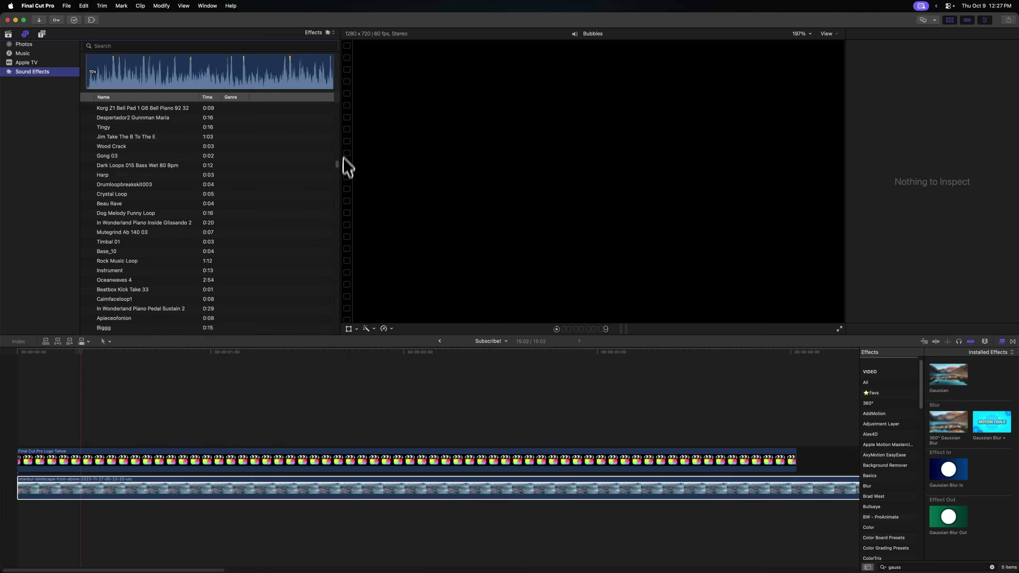
{"action": "scroll", "coordinate": [334, 239], "scroll_direction": "up", "scroll_amount": 15}
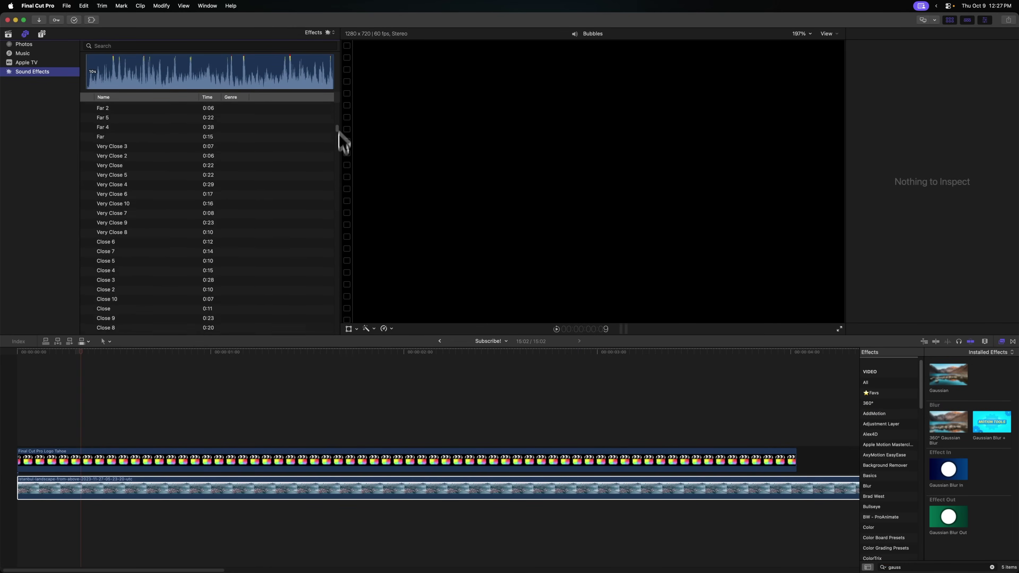
{"action": "left_click_drag", "start_coordinate": [338, 133], "coordinate": [335, 87]}
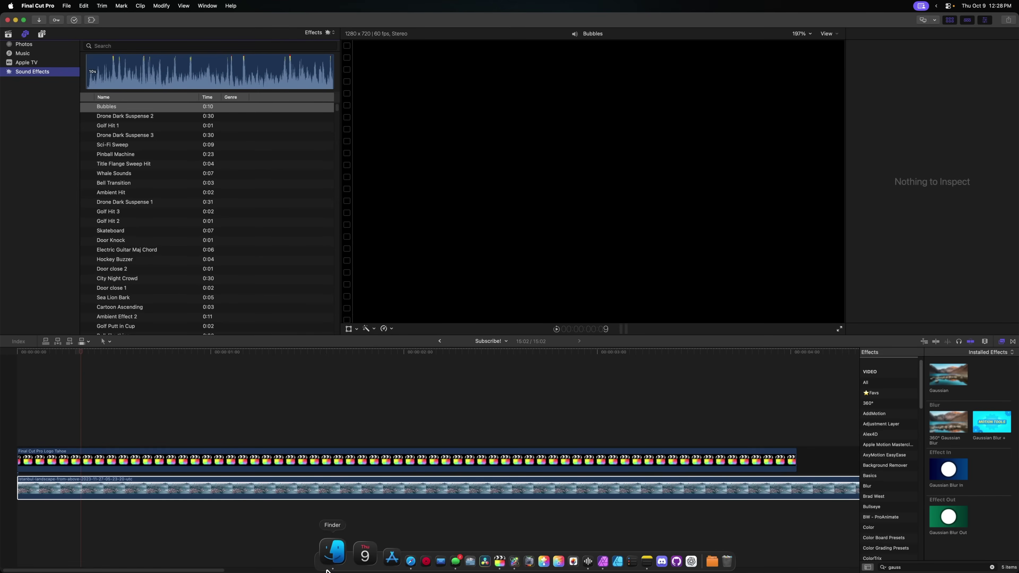
Step: In Finder, make an alias of the _SFX folder inside Movies/_Assets
{"action": "left_click", "coordinate": [340, 558]}
{"action": "left_click", "coordinate": [479, 132]}
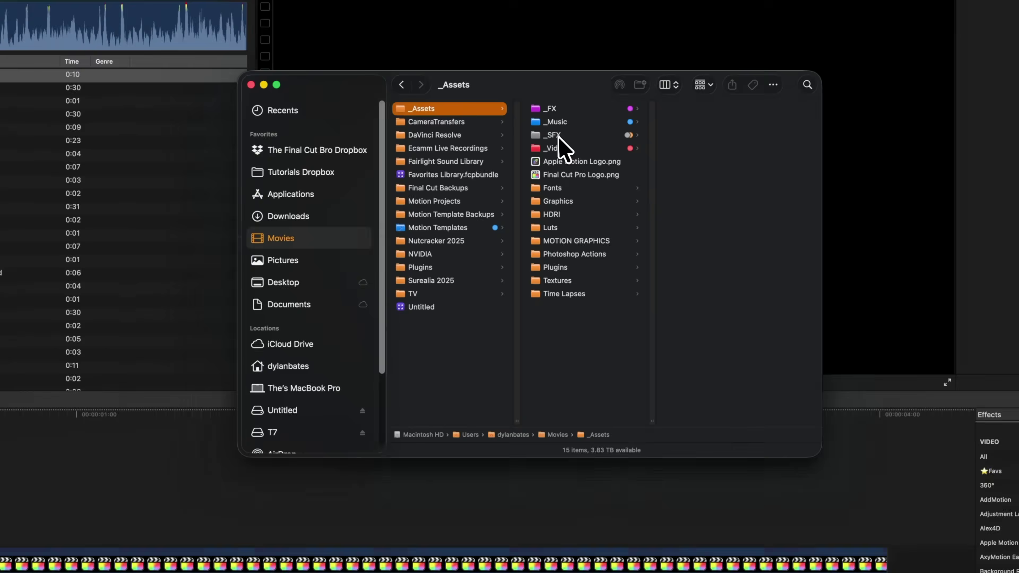
{"action": "left_click", "coordinate": [552, 151]}
{"action": "right_click", "coordinate": [559, 116]}
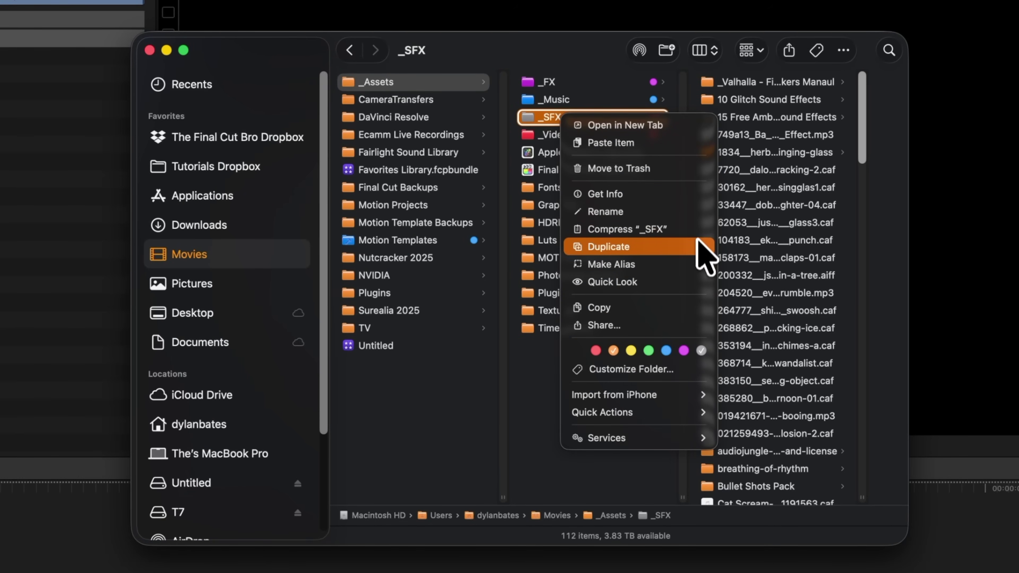
{"action": "left_click", "coordinate": [679, 265]}
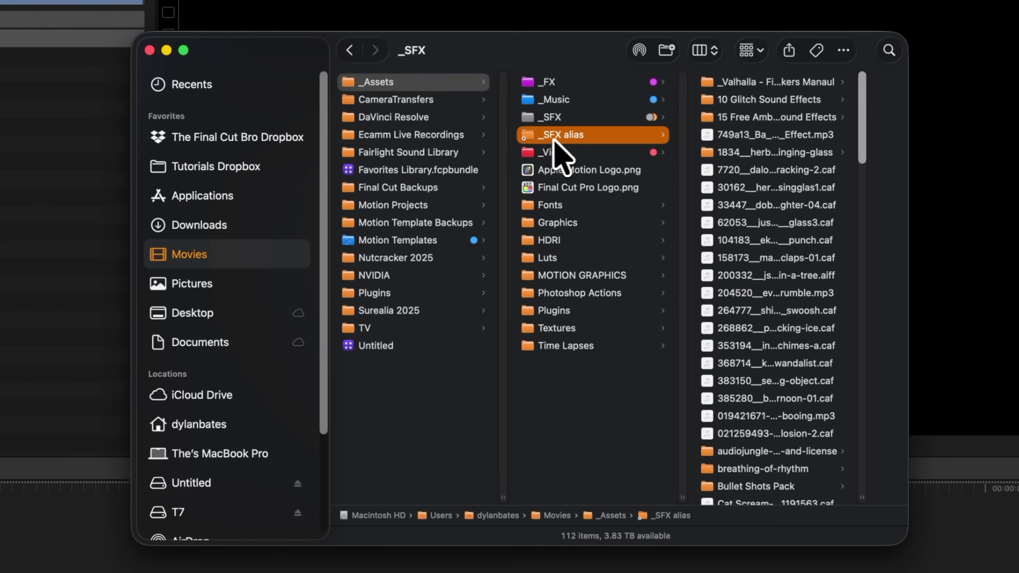
Step: Go to Library > Audio > Apple Loops > Apple > Final Cut Pro Sound Effects
{"action": "key", "text": "super+shift+c"}
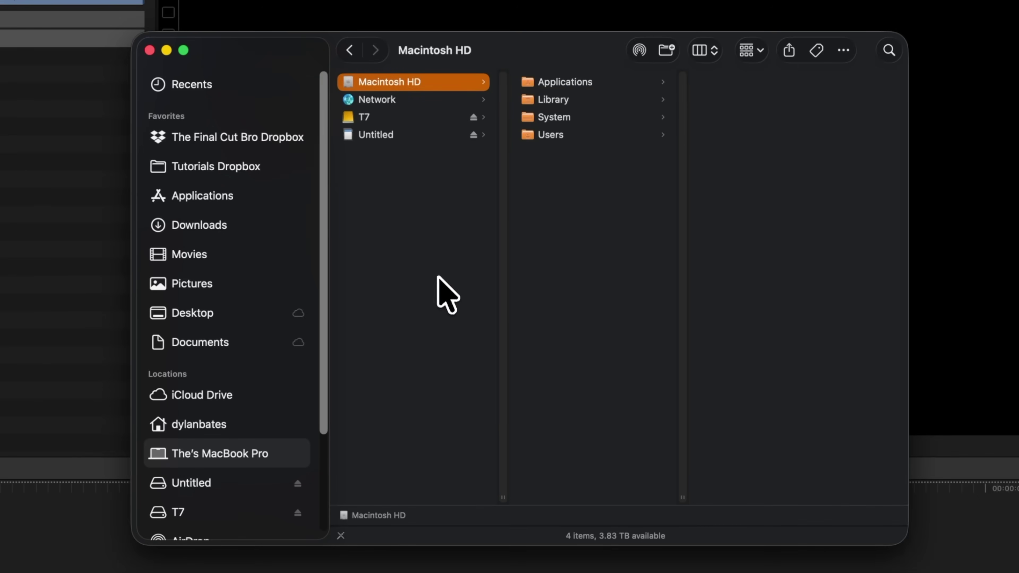
{"action": "left_click", "coordinate": [579, 103]}
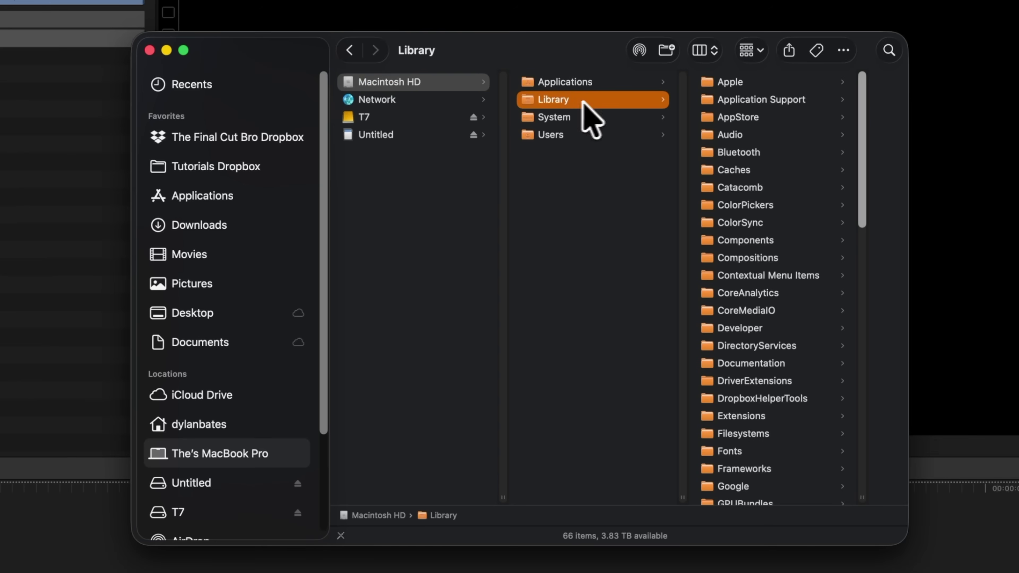
{"action": "left_click", "coordinate": [733, 134]}
{"action": "left_click", "coordinate": [789, 84]}
{"action": "left_click", "coordinate": [790, 85]}
{"action": "left_click", "coordinate": [809, 276]}
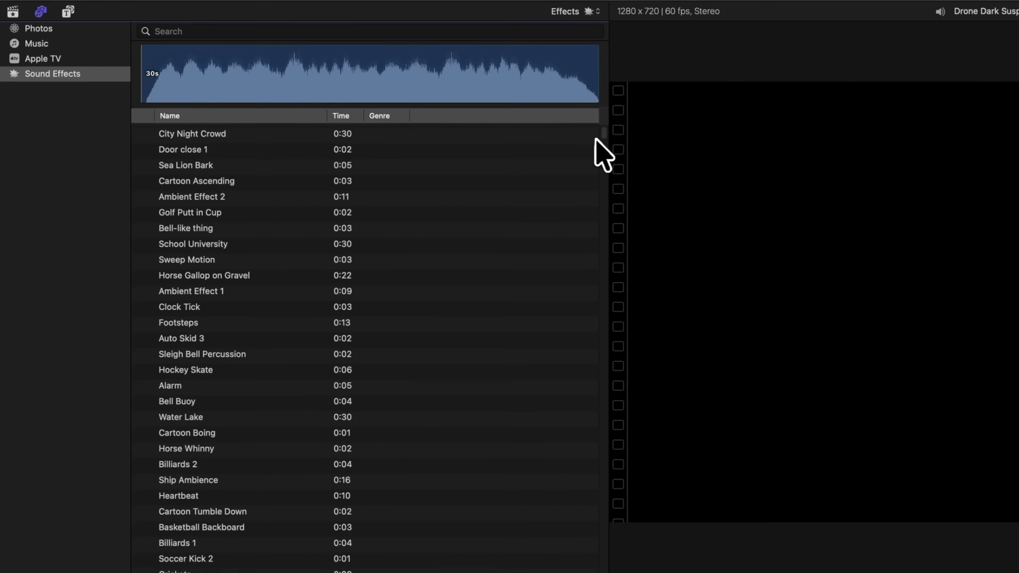
Step: Scroll through the long list of whoosh results in the Sound Effects browser
{"action": "scroll", "coordinate": [373, 149], "scroll_direction": "down", "scroll_amount": 20}
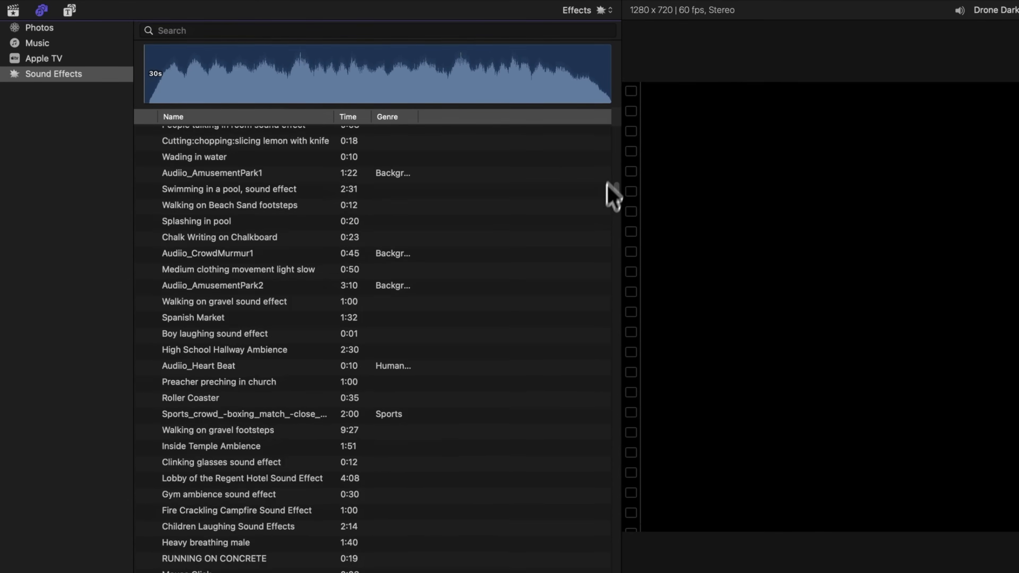
{"action": "scroll", "coordinate": [588, 263], "scroll_direction": "down", "scroll_amount": 20}
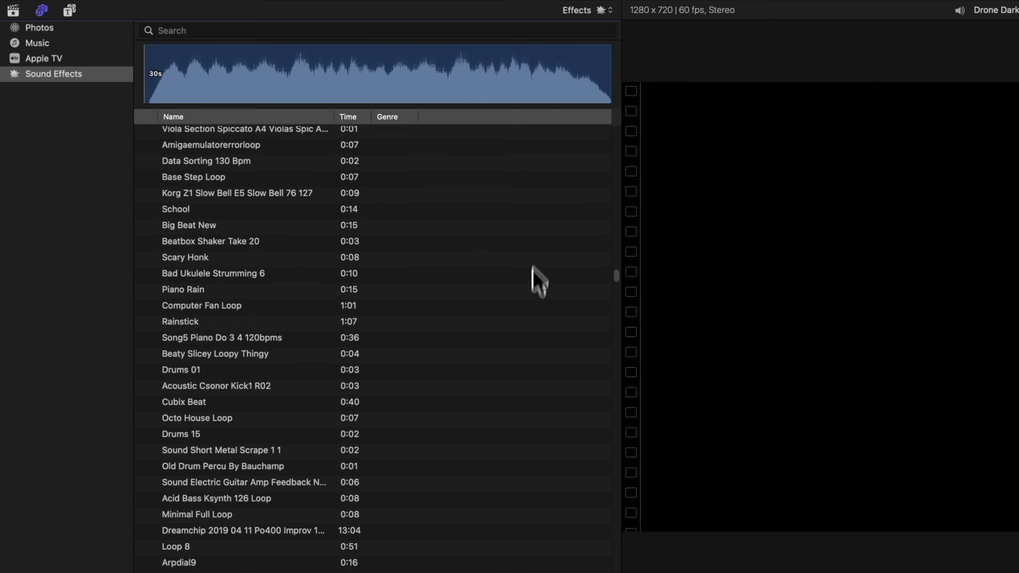
{"action": "scroll", "coordinate": [528, 323], "scroll_direction": "up", "scroll_amount": 20}
{"action": "left_click", "coordinate": [302, 31]}
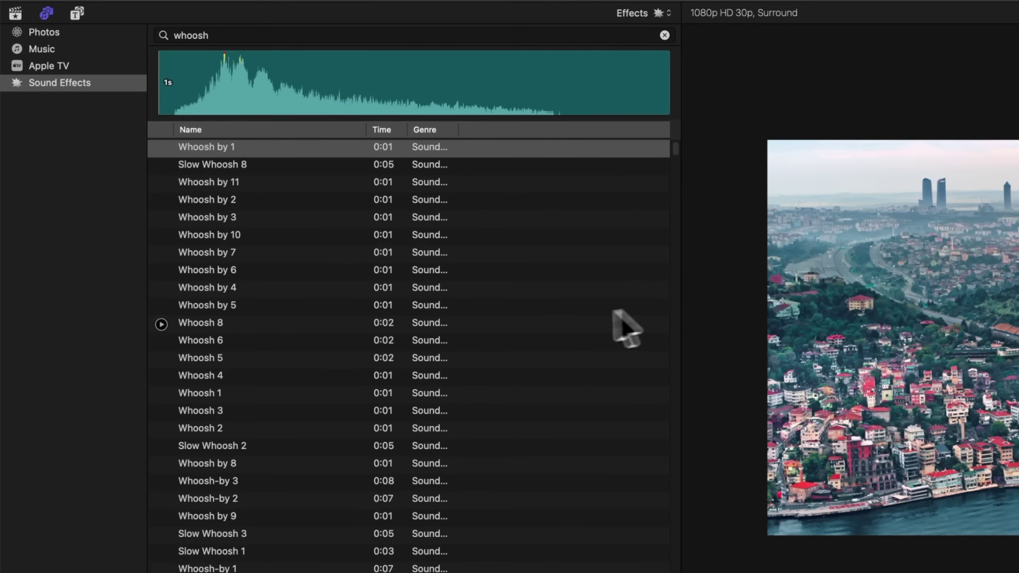
{"action": "scroll", "coordinate": [602, 241], "scroll_direction": "down", "scroll_amount": 15}
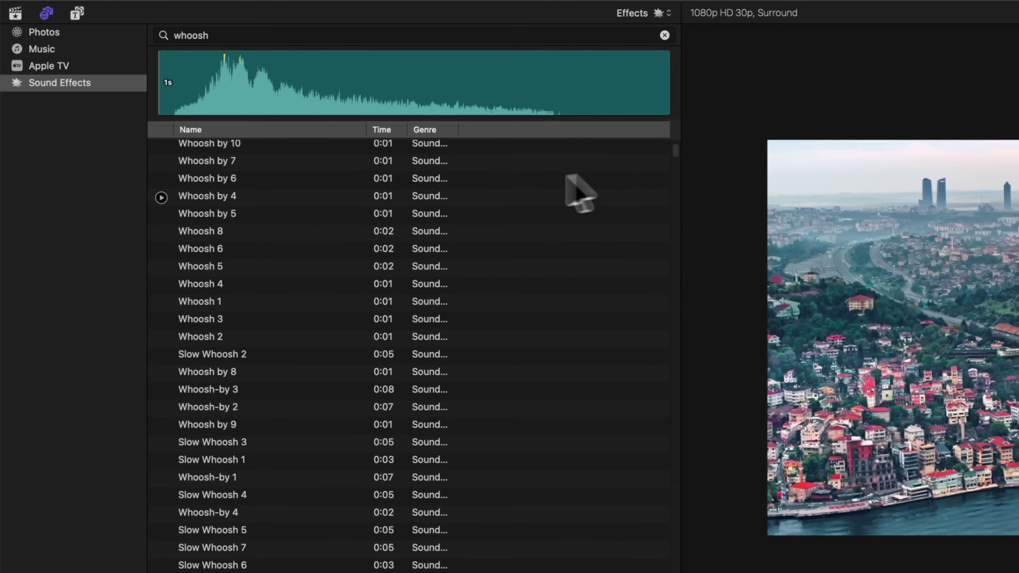
{"action": "scroll", "coordinate": [338, 311], "scroll_direction": "up", "scroll_amount": 15}
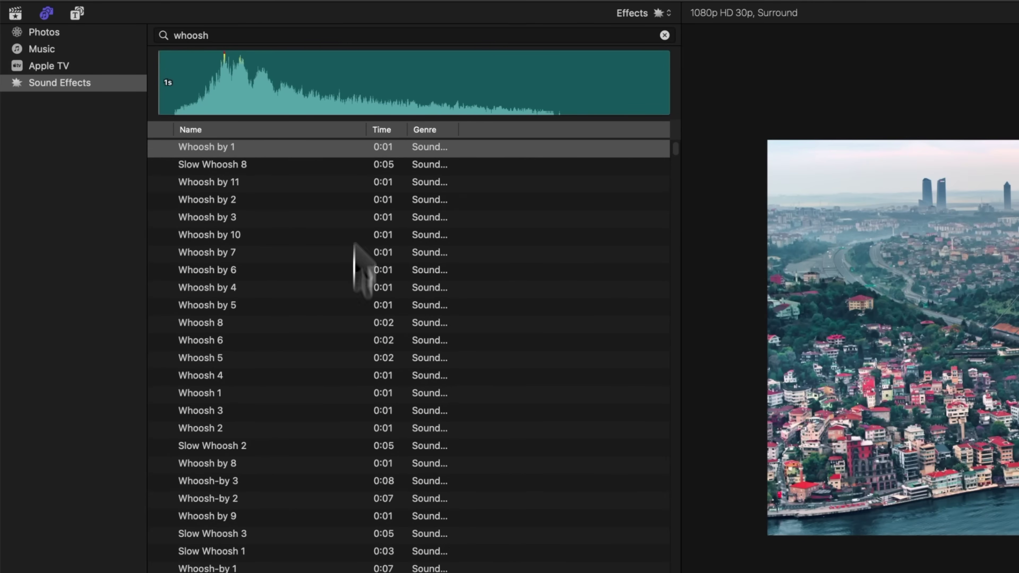
Step: Enter a new query in the sound effects search field and scroll the results
{"action": "left_click", "coordinate": [294, 35]}
{"action": "type", "text": "asd"}
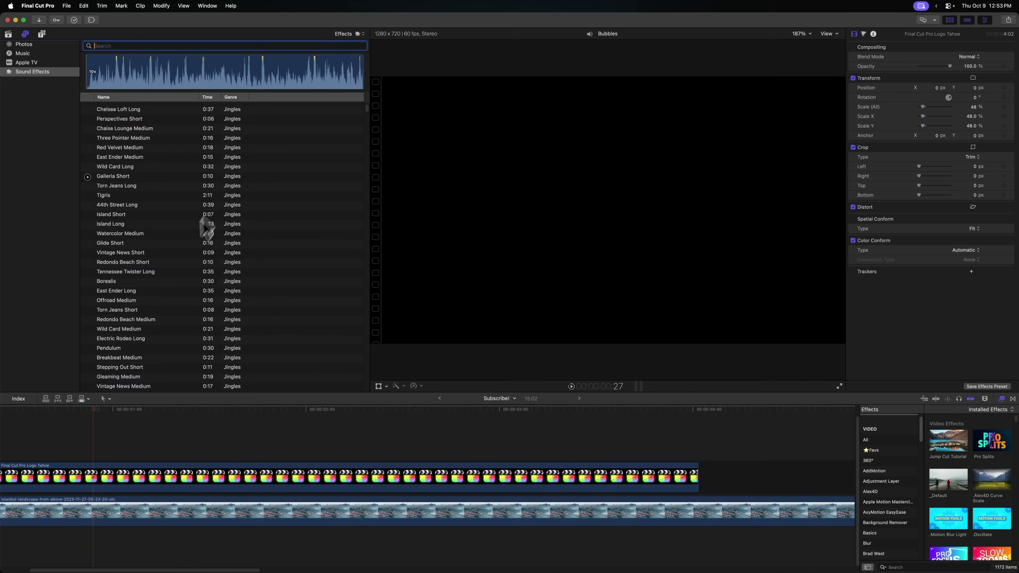
{"action": "scroll", "coordinate": [202, 228], "scroll_direction": "down", "scroll_amount": 5}
{"action": "scroll", "coordinate": [189, 253], "scroll_direction": "down", "scroll_amount": 4}
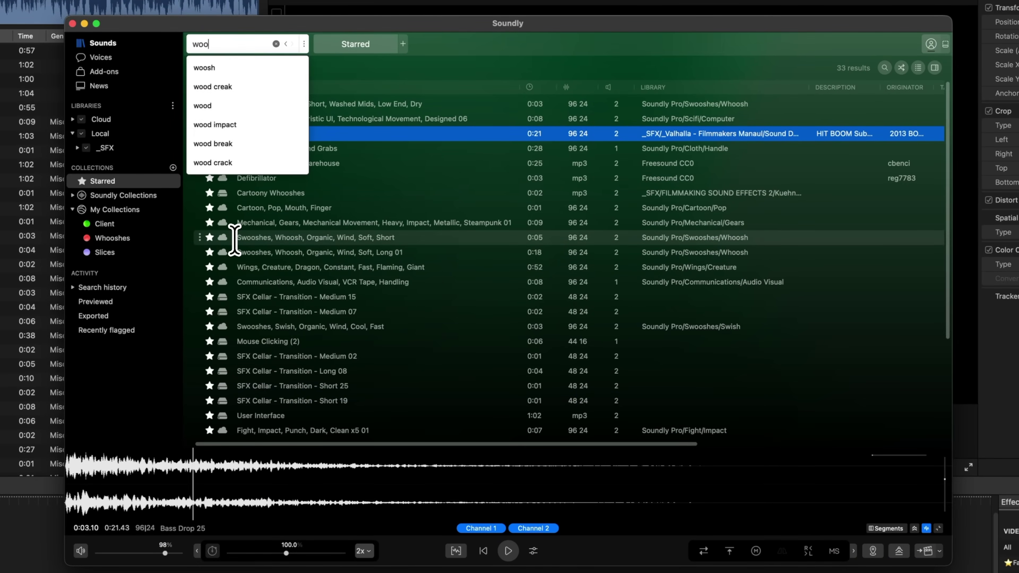
Step: In Soundly, run searches for woosh and then rain sounds
{"action": "key", "text": "Return"}
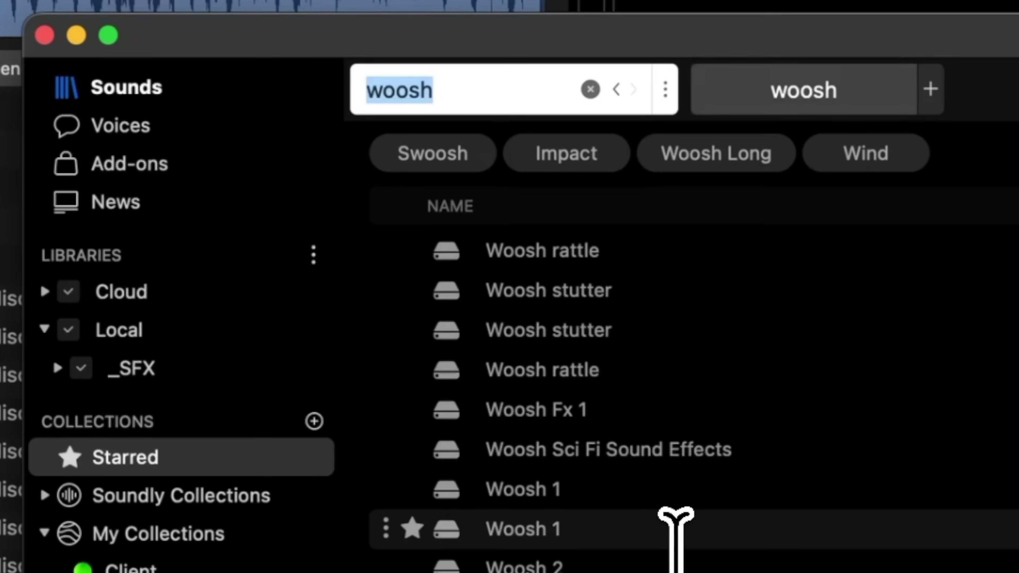
{"action": "type", "text": "rain"}
{"action": "key", "text": "Return"}
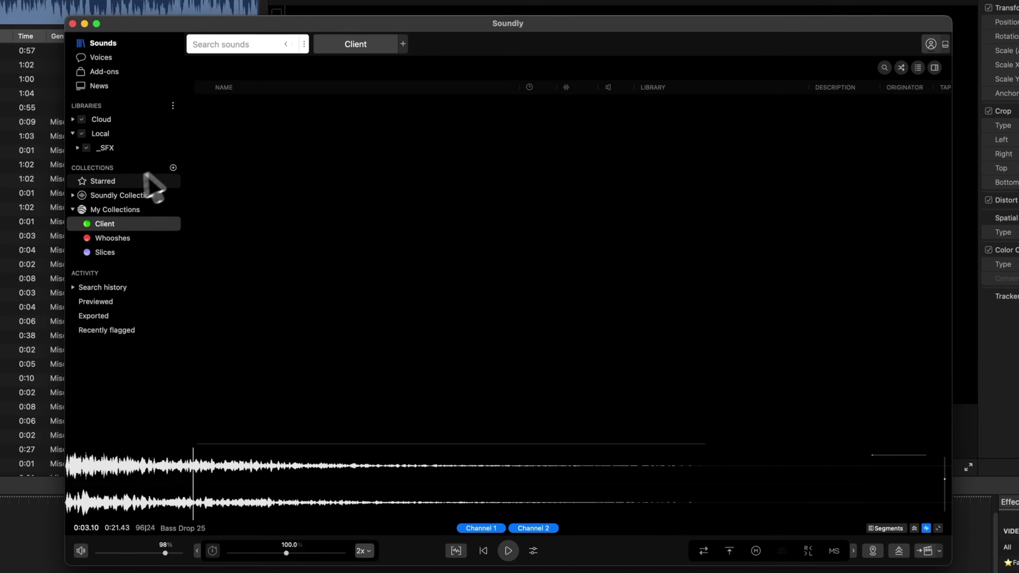
Step: Browse Soundly Collections and the Cloud library, then scroll through the free Add-ons packs
{"action": "left_click", "coordinate": [218, 199]}
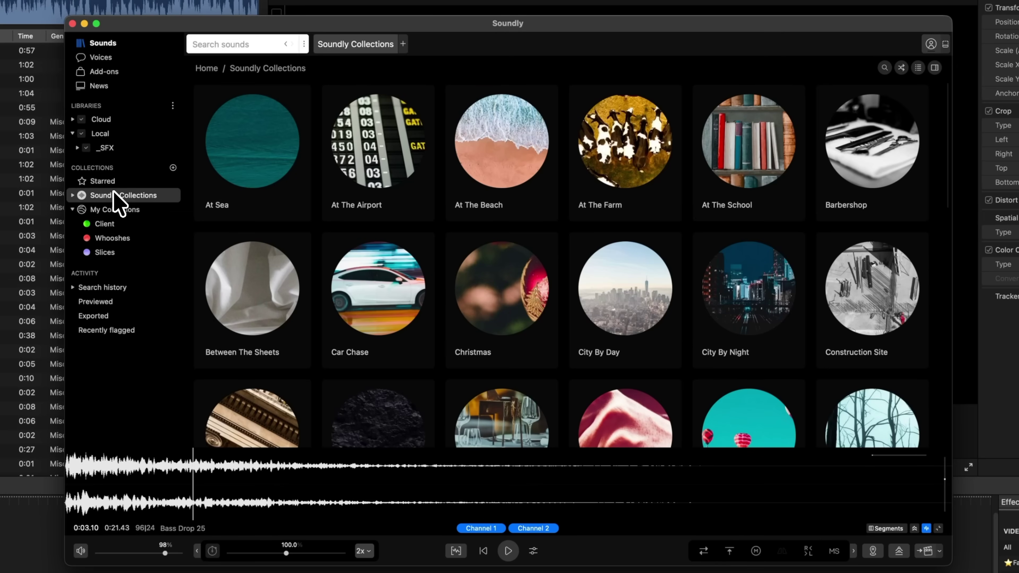
{"action": "scroll", "coordinate": [336, 177], "scroll_direction": "down", "scroll_amount": 15}
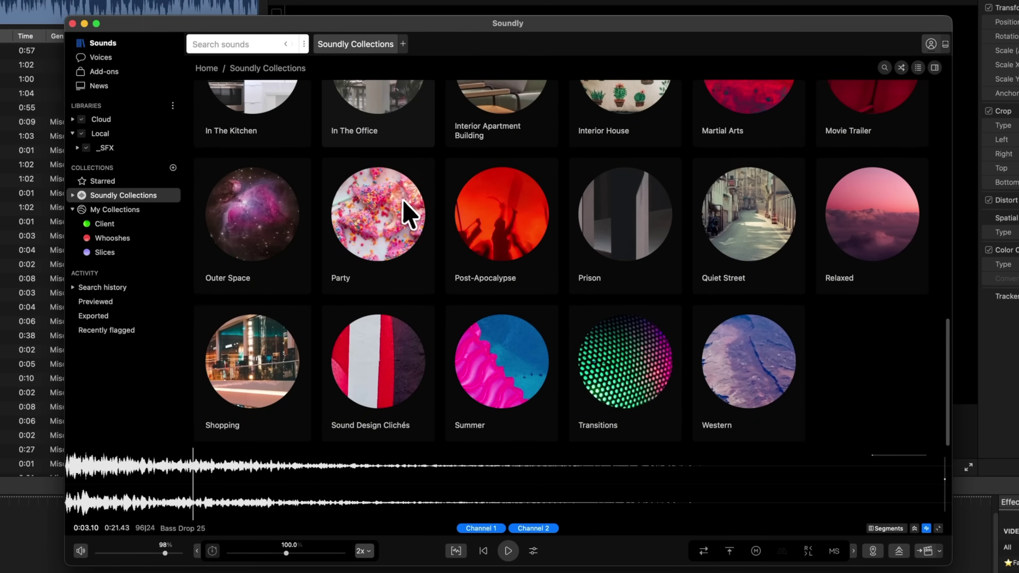
{"action": "left_click", "coordinate": [159, 119]}
{"action": "left_click", "coordinate": [105, 72]}
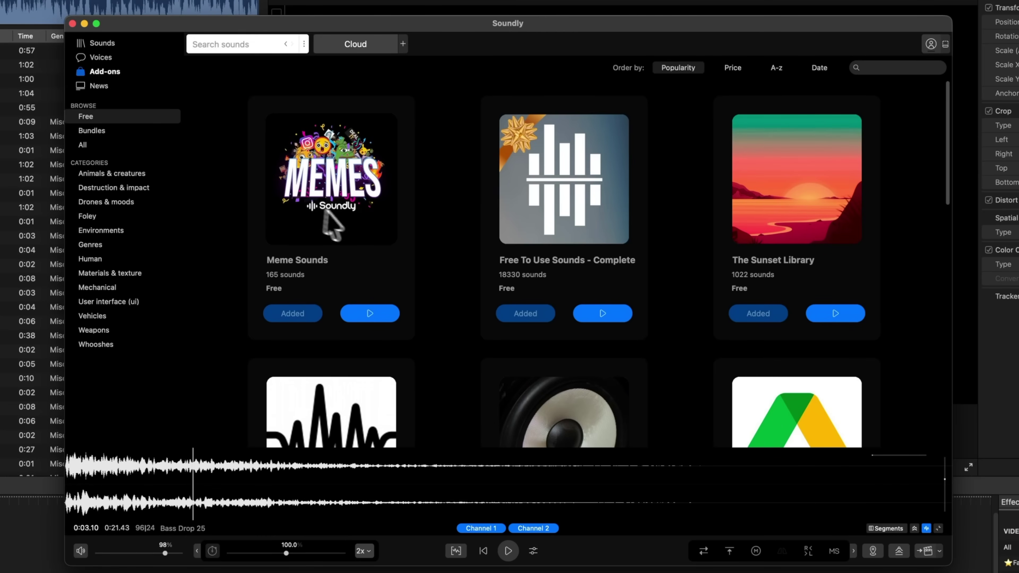
{"action": "scroll", "coordinate": [326, 219], "scroll_direction": "down", "scroll_amount": 1}
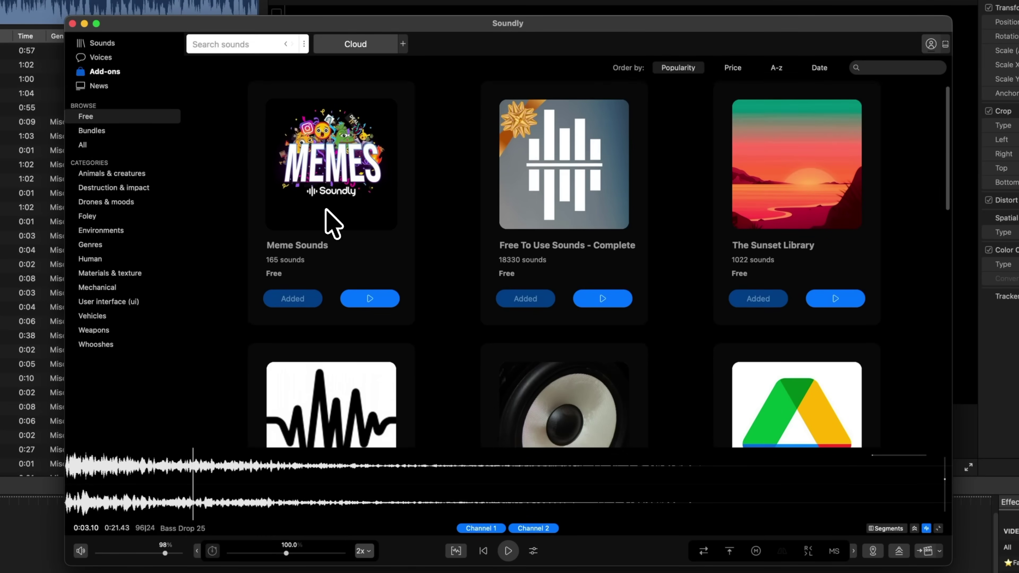
{"action": "scroll", "coordinate": [333, 246], "scroll_direction": "down", "scroll_amount": 2}
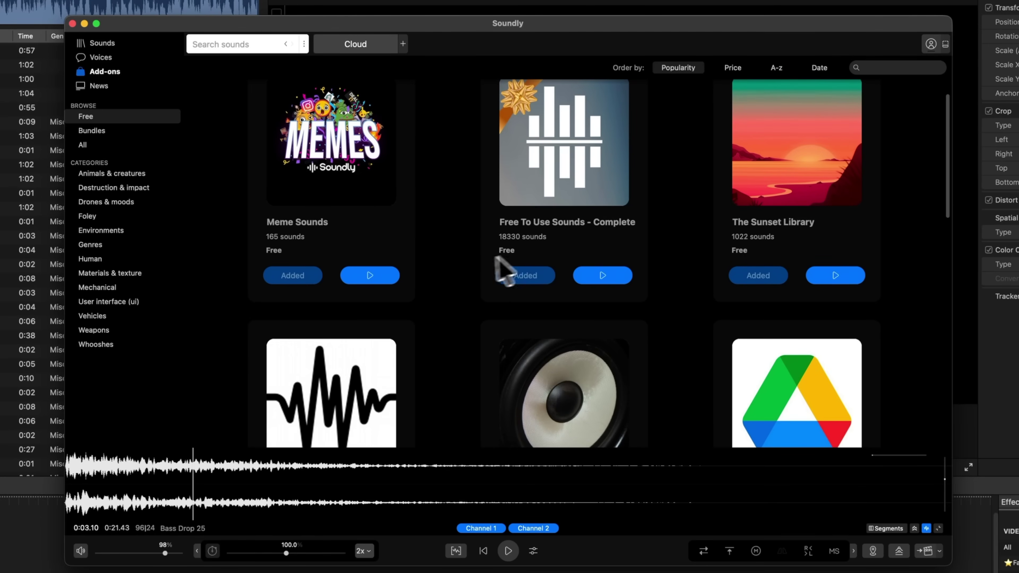
{"action": "scroll", "coordinate": [521, 257], "scroll_direction": "down", "scroll_amount": 10}
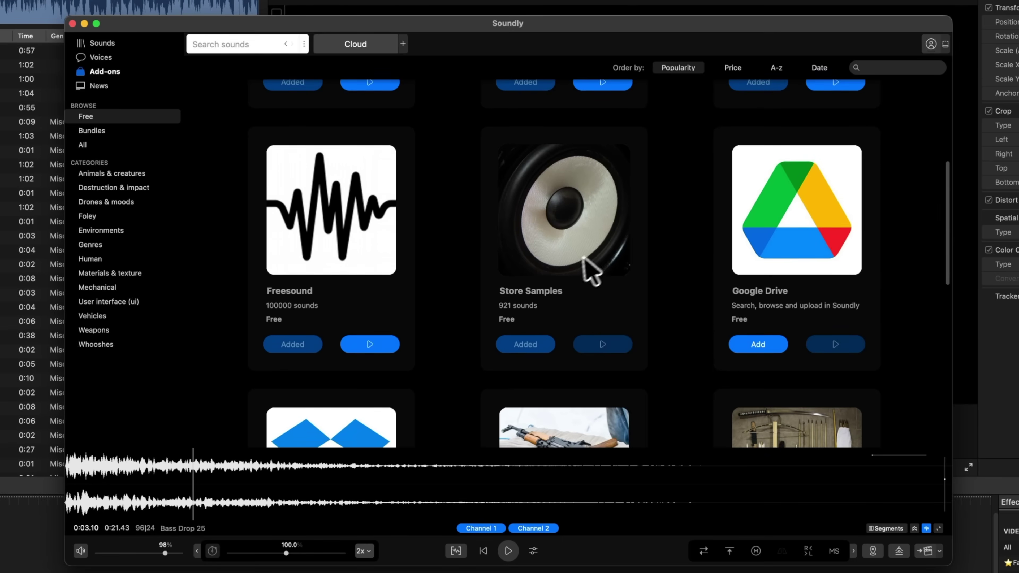
{"action": "scroll", "coordinate": [596, 268], "scroll_direction": "down", "scroll_amount": 10}
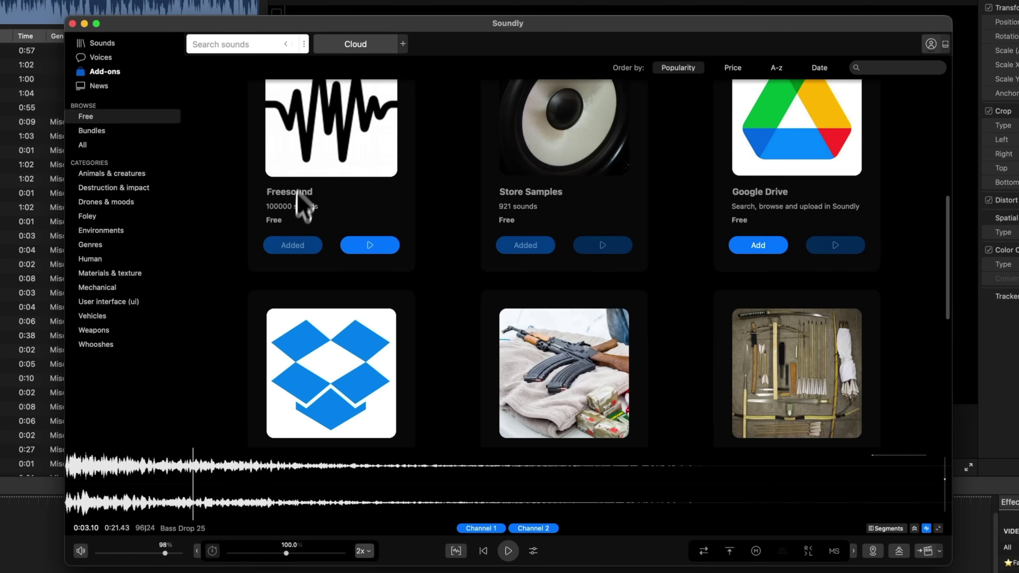
{"action": "scroll", "coordinate": [312, 201], "scroll_direction": "down", "scroll_amount": 1}
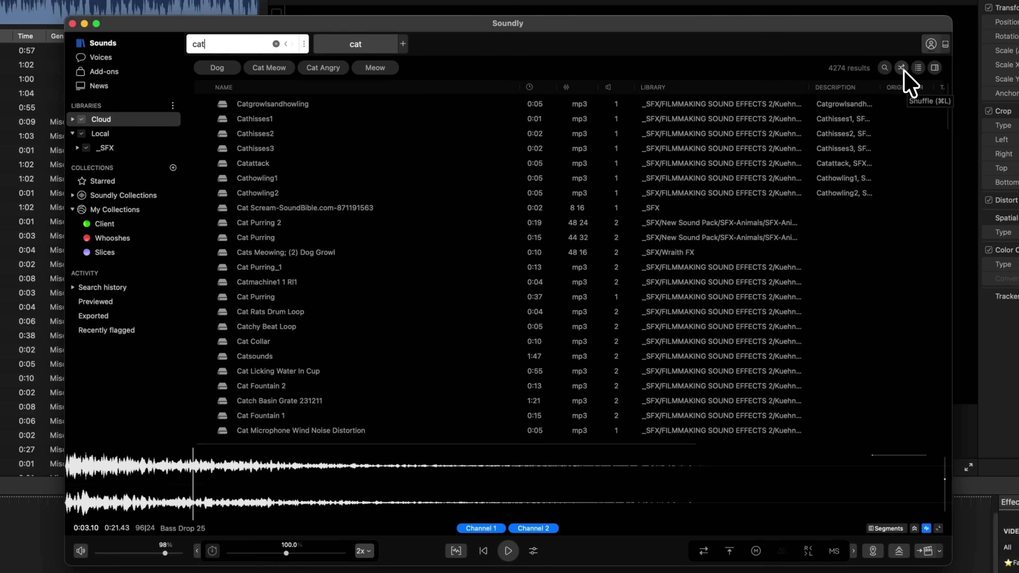
Step: Shuffle the cat results into random order three times
{"action": "left_click", "coordinate": [901, 69]}
{"action": "left_click", "coordinate": [902, 68]}
{"action": "left_click", "coordinate": [901, 68]}
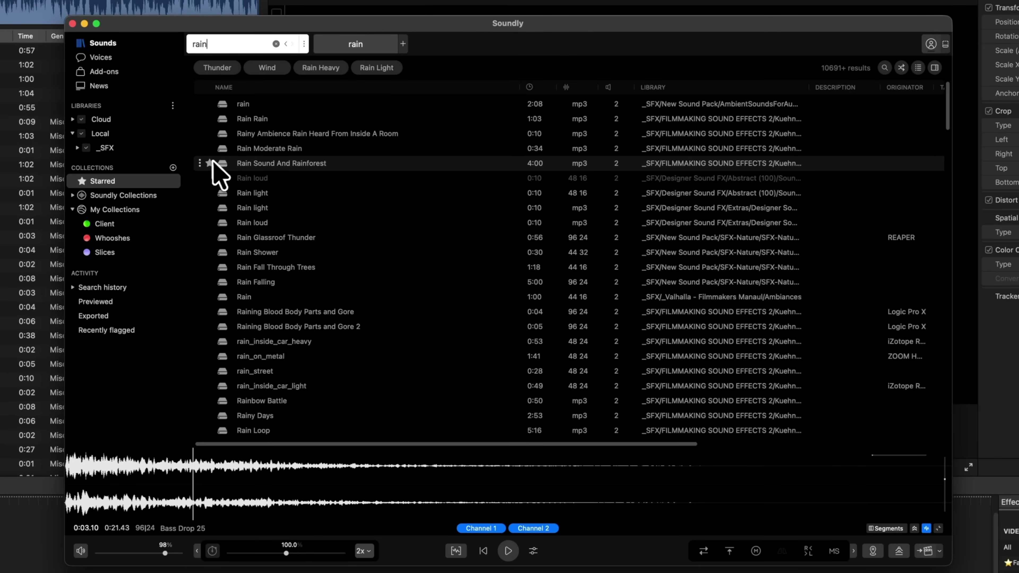
Step: Star the Rain Sound And Rainforest and Rain loud sounds as favourites
{"action": "left_click", "coordinate": [209, 163]}
{"action": "left_click", "coordinate": [209, 178]}
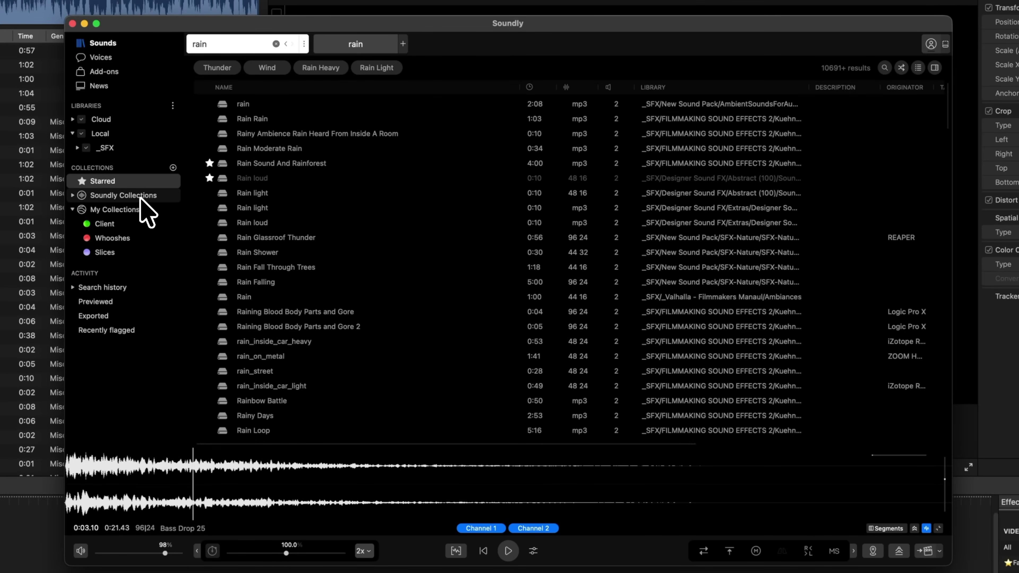
{"action": "left_click", "coordinate": [123, 253]}
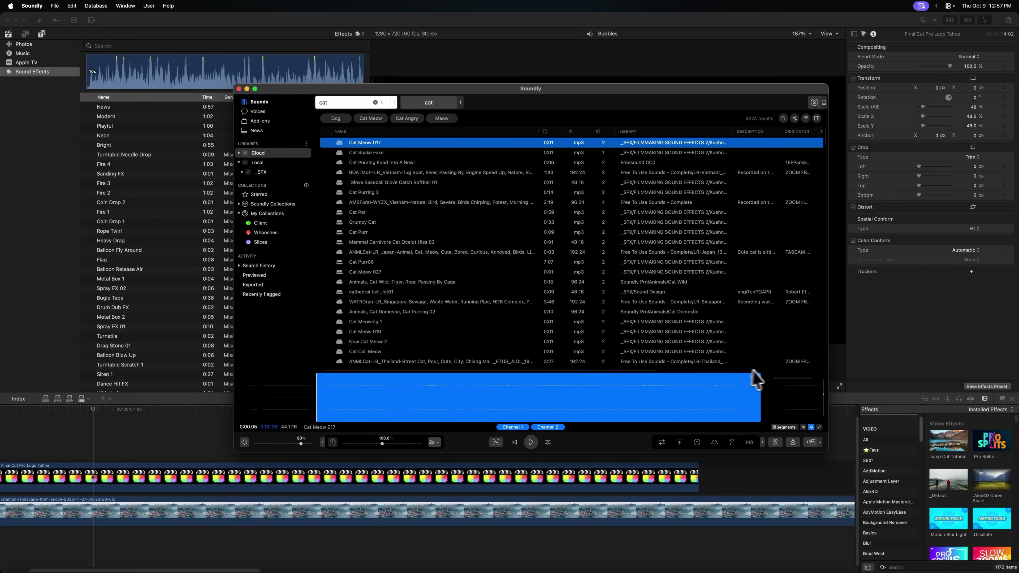
Step: Try Cat Meow 017 below the video clips, then delete it again
{"action": "left_click_drag", "start_coordinate": [502, 410], "coordinate": [382, 441]}
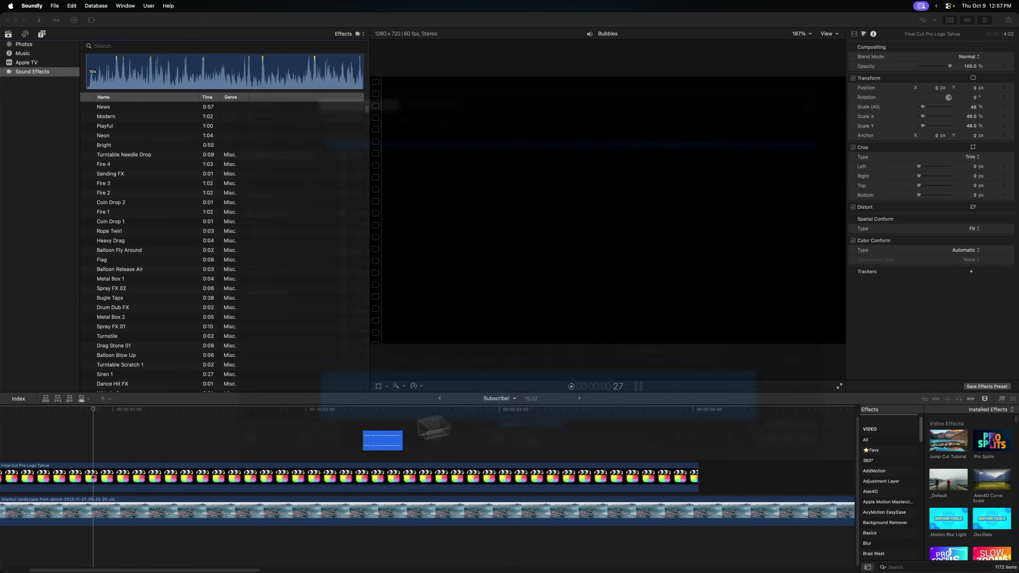
{"action": "left_click_drag", "start_coordinate": [96, 548], "coordinate": [95, 542]}
{"action": "key", "text": "Delete"}
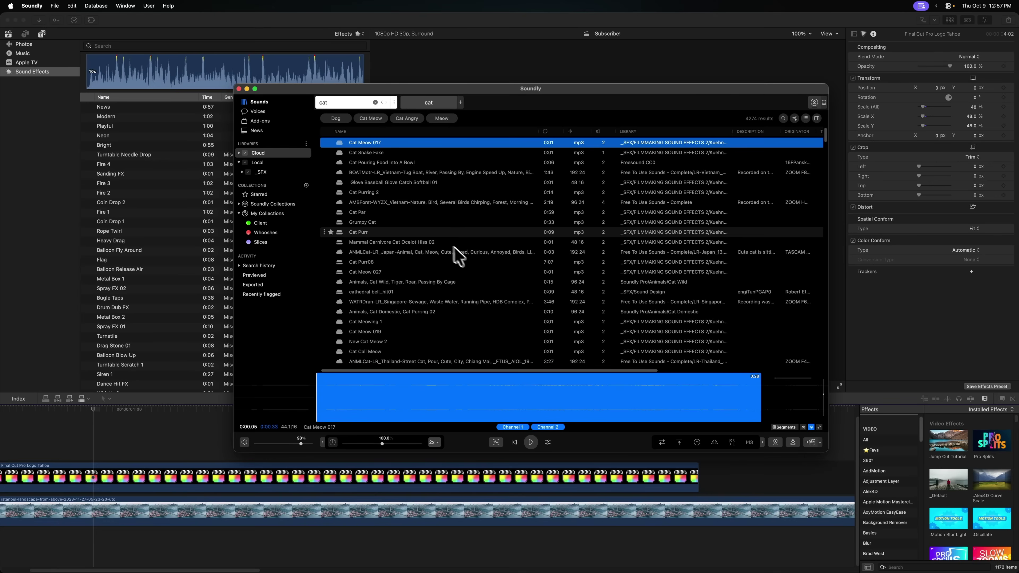
Step: Place the Grumpy Cat sound on the timeline, then reverse the woosh sound in Soundly
{"action": "left_click", "coordinate": [429, 223]}
{"action": "left_click_drag", "start_coordinate": [830, 421], "coordinate": [807, 441]}
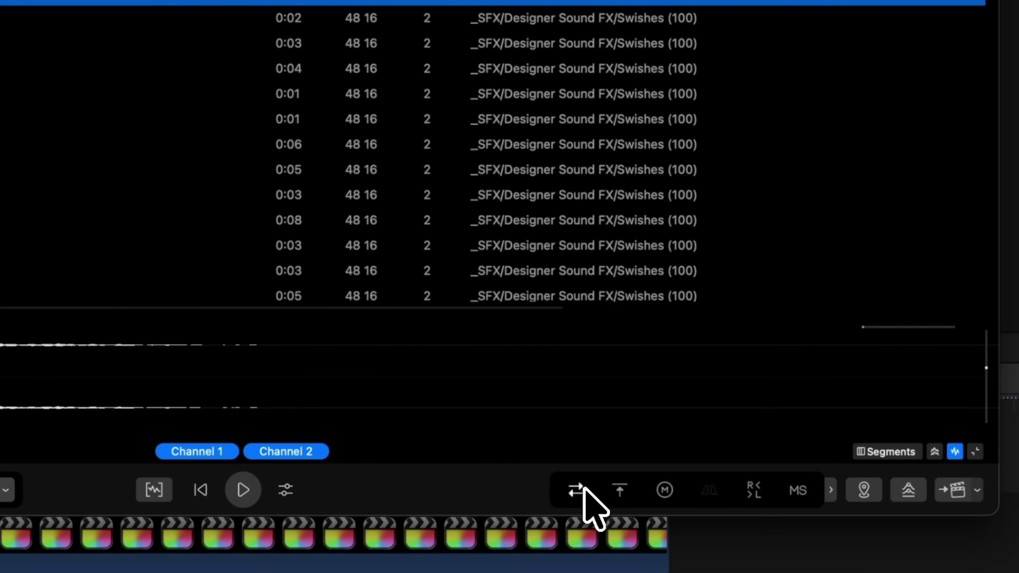
{"action": "left_click", "coordinate": [582, 489]}
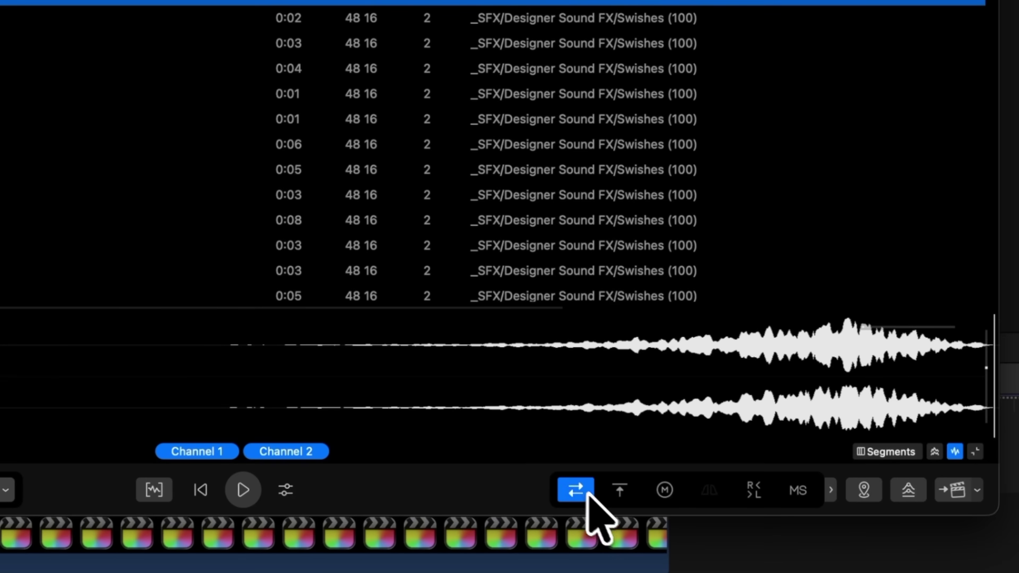
Step: Make the Thick hollow woosh mono and place it in the Hallway 2 space
{"action": "left_click", "coordinate": [650, 493]}
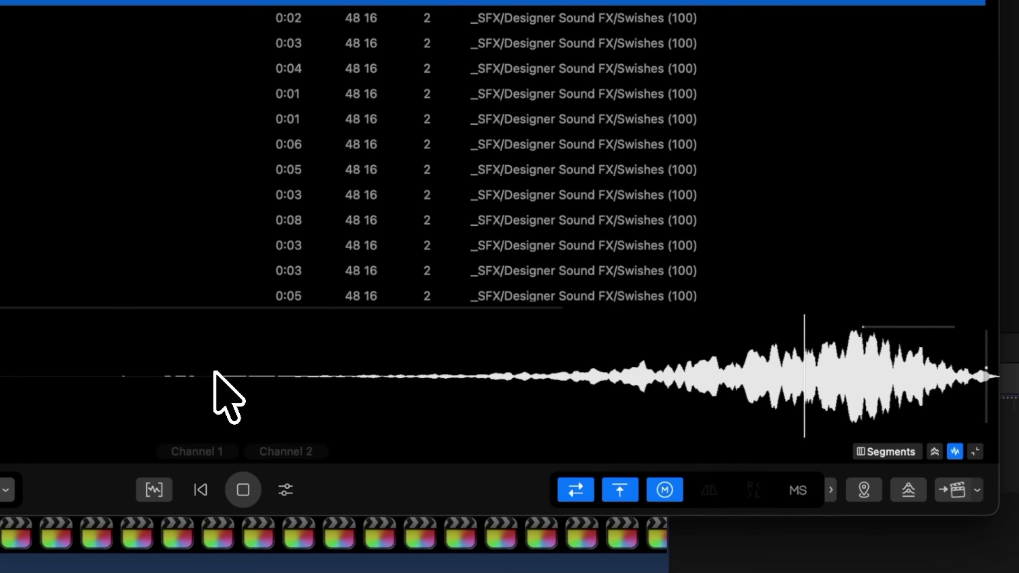
{"action": "left_click", "coordinate": [865, 491]}
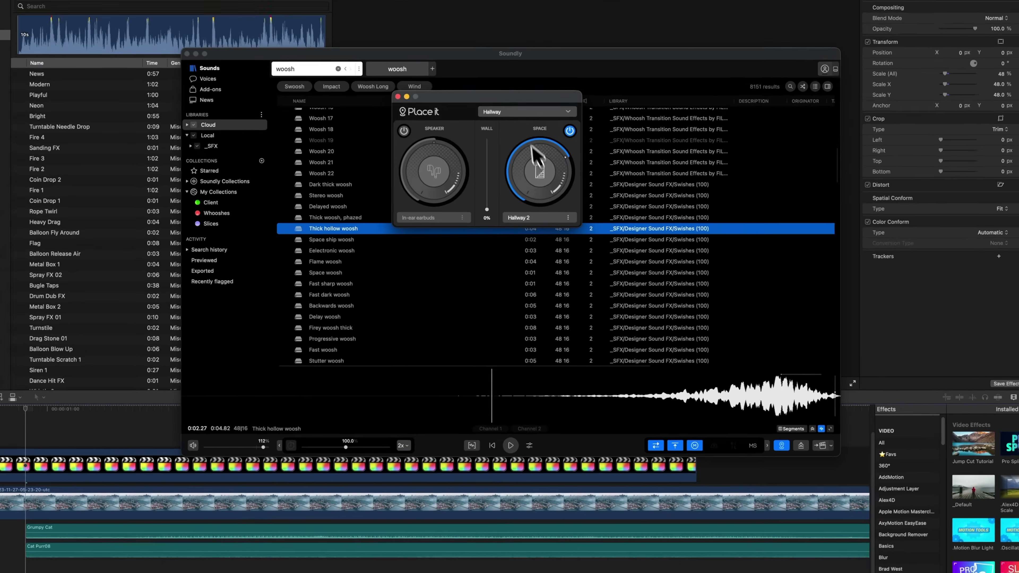